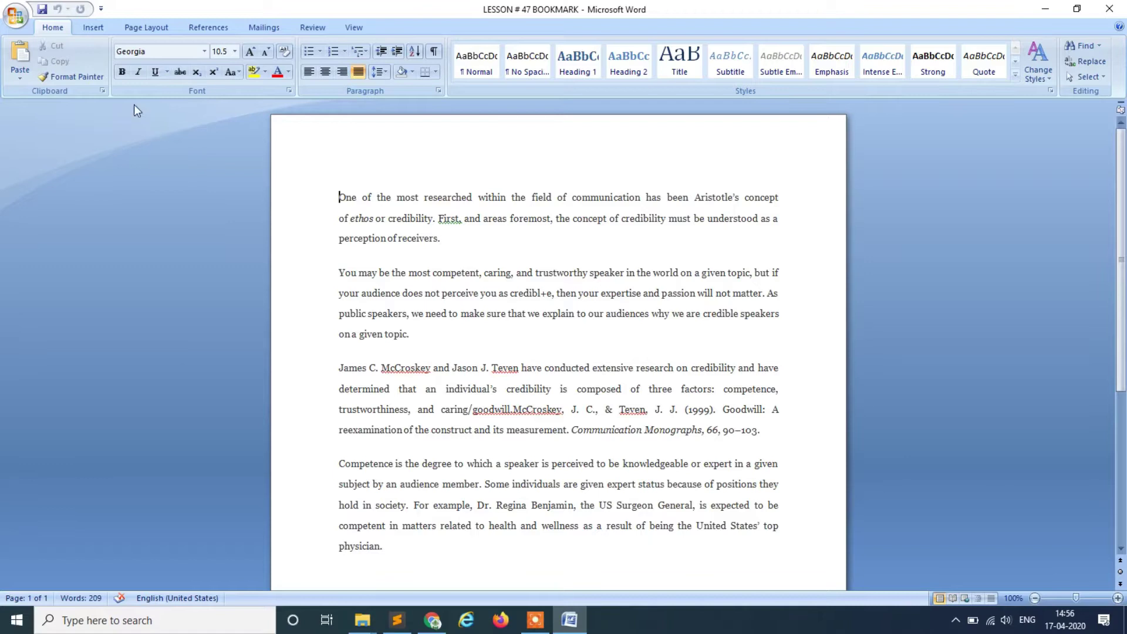
Bring up the Insert ribbon commands for the 'LESSON # 47 BOOKMARK' essay.
{"action": "left_click", "coordinate": [89, 28]}
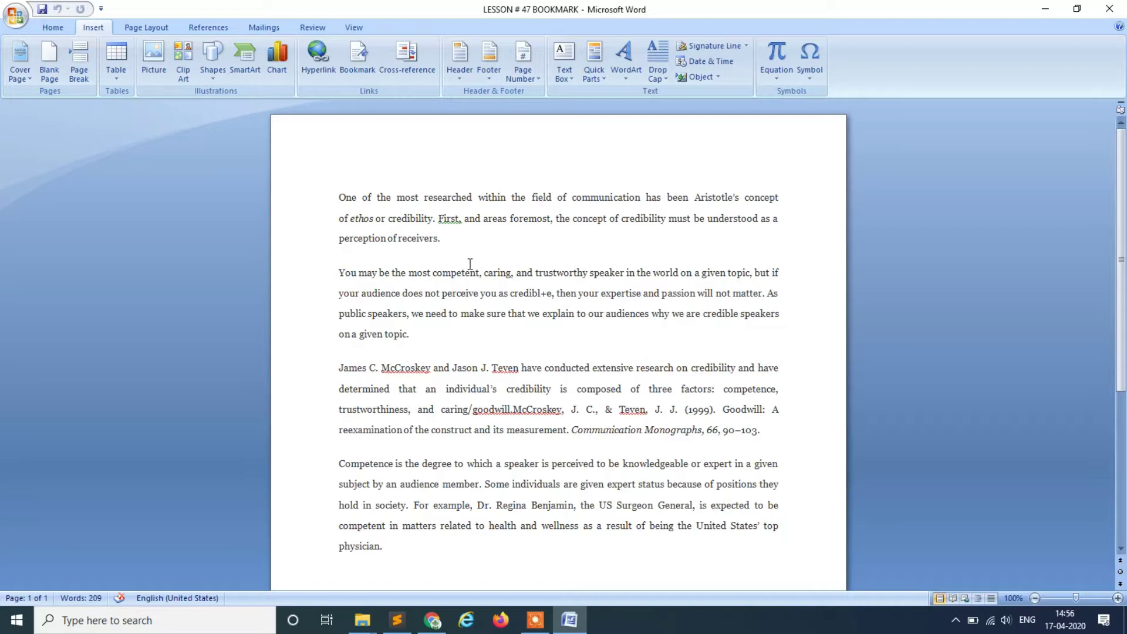
Select the word 'caring' in the second paragraph and name a new bookmark CARING.
{"action": "left_click", "coordinate": [486, 287]}
{"action": "left_click_drag", "start_coordinate": [484, 281], "coordinate": [487, 280]}
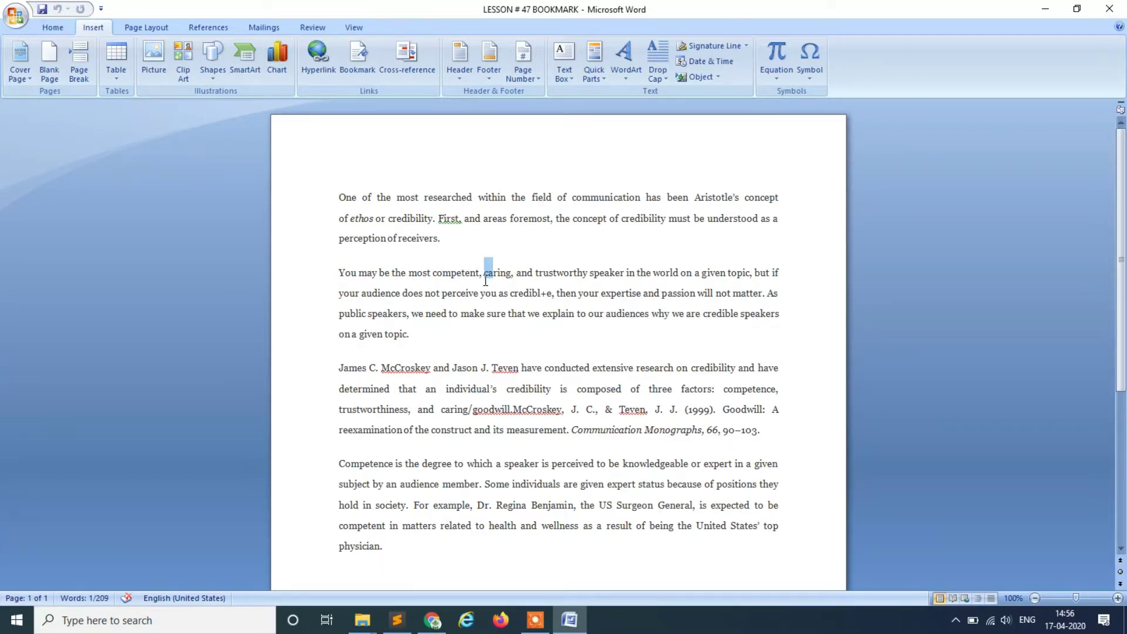
{"action": "key", "text": "shift+Right"}
{"action": "key", "text": "shift+Right"}
{"action": "key", "text": "shift+Right"}
{"action": "key", "text": "shift+Right"}
{"action": "left_click", "coordinate": [372, 52]}
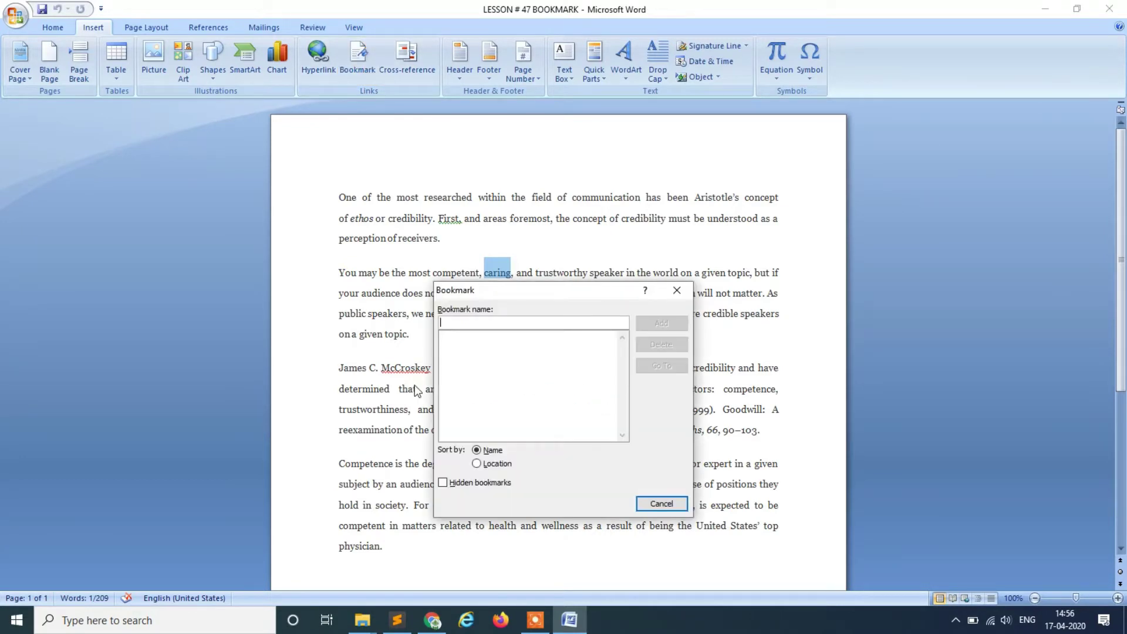
{"action": "type", "text": "CA"}
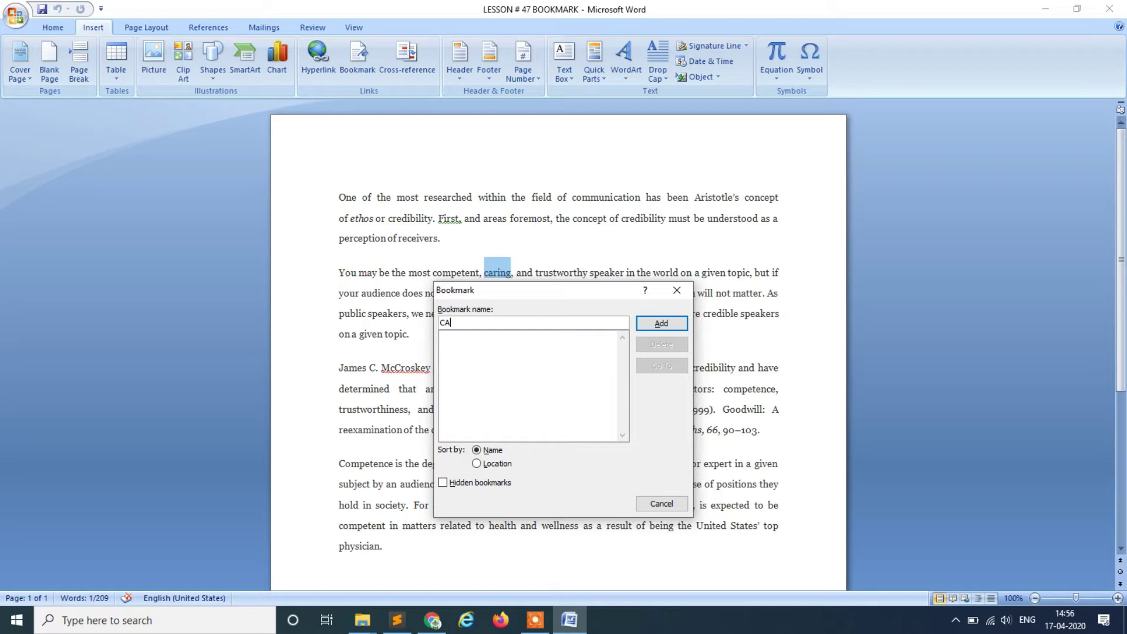
{"action": "type", "text": "RING"}
Add the CARING bookmark, then start a new page after the essay.
{"action": "left_click", "coordinate": [666, 323]}
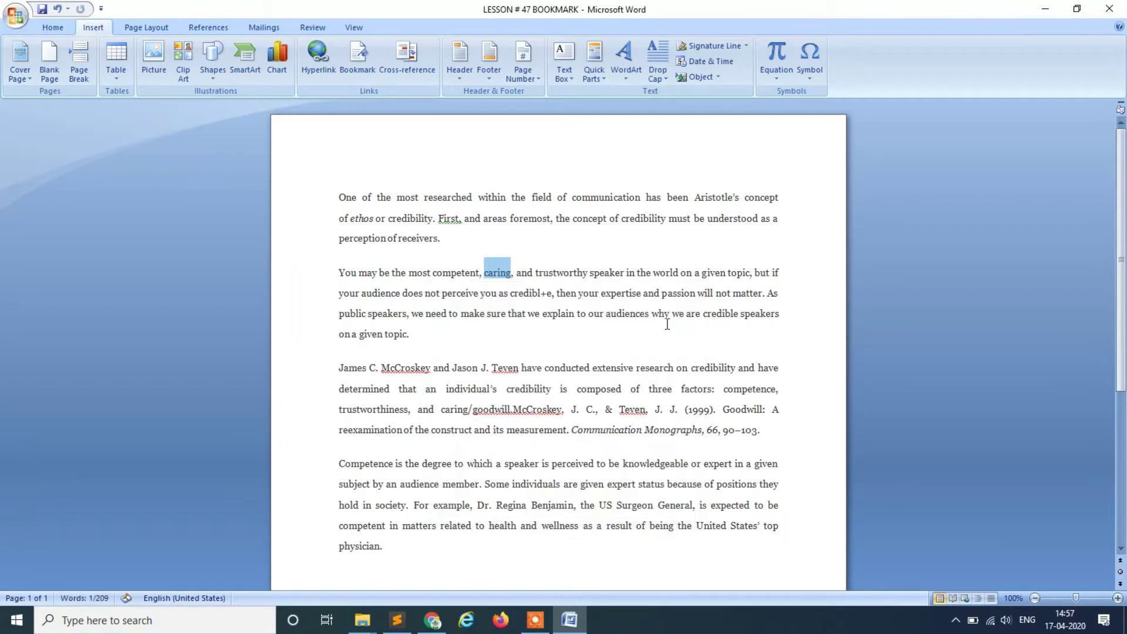
{"action": "left_click", "coordinate": [733, 364]}
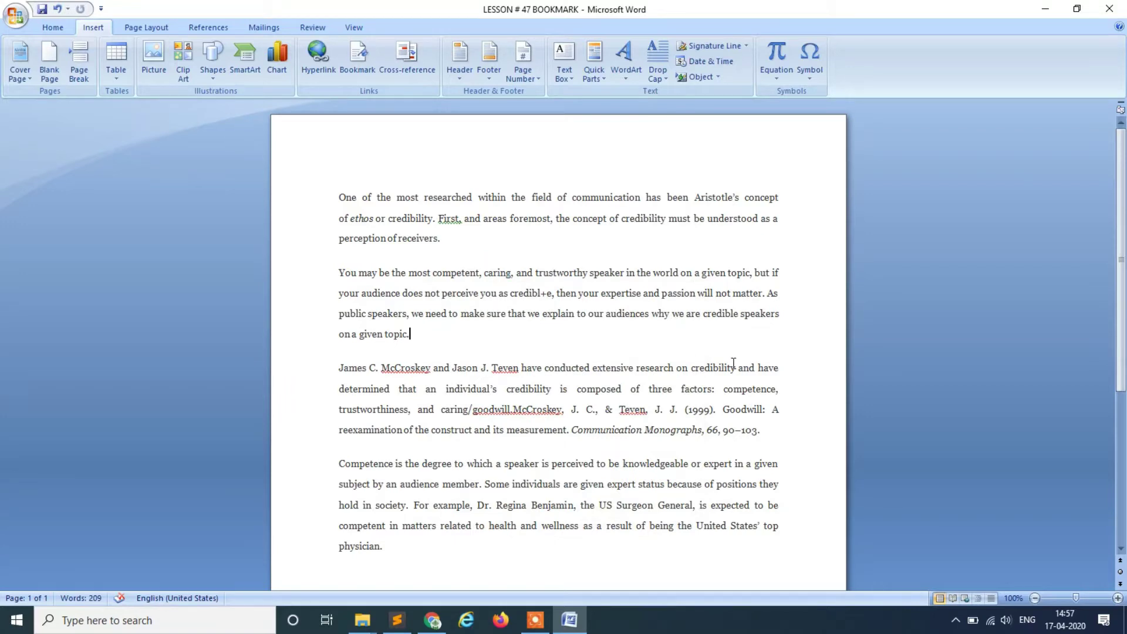
{"action": "key", "text": "ctrl+End"}
{"action": "key", "text": "ctrl+Return"}
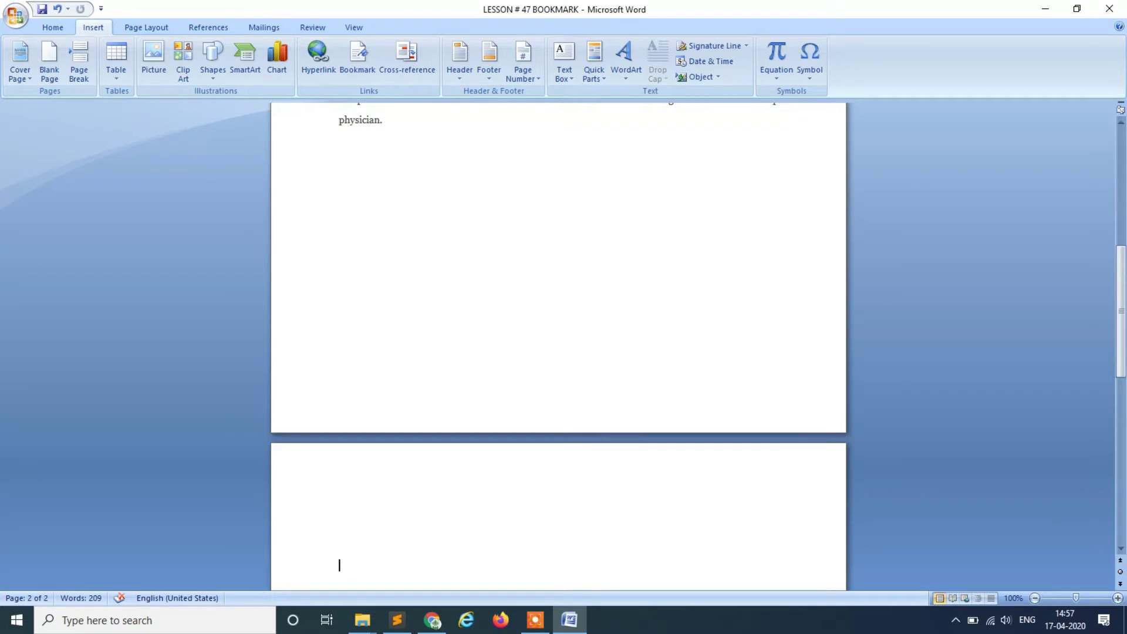
Label the new pages PAGE#2, PAGE#3 and PAGE#4.
{"action": "type", "text": "PAGE#2"}
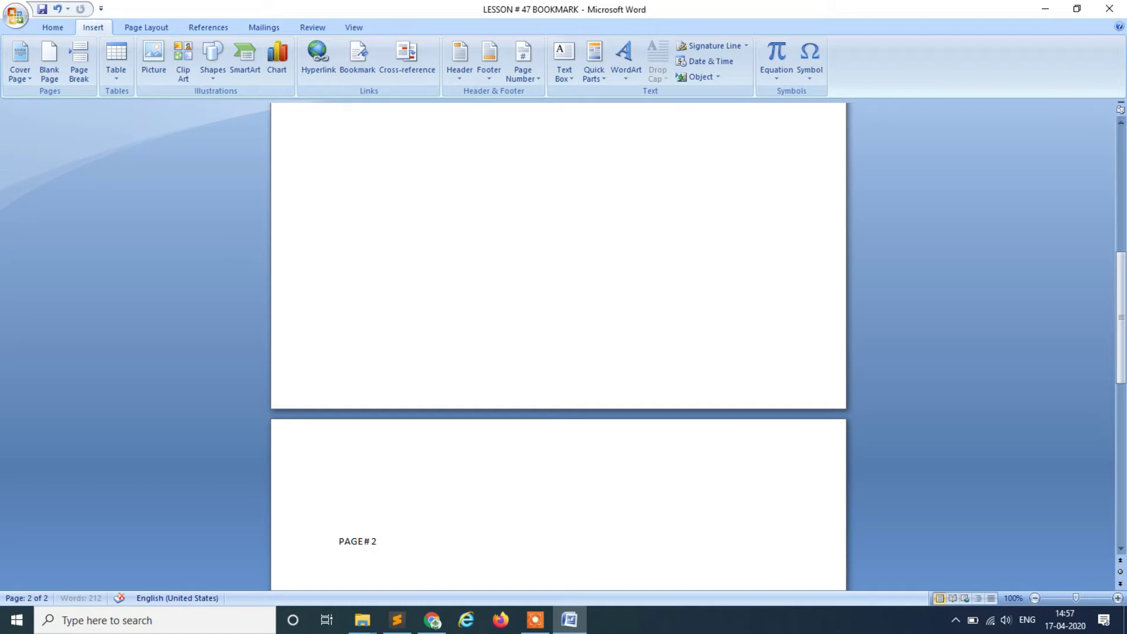
{"action": "key", "text": "Return"}
{"action": "key", "text": "Return"}
{"action": "key", "text": "Return"}
{"action": "key", "text": "Return"}
{"action": "key", "text": "Return"}
{"action": "key", "text": "Return"}
{"action": "key", "text": "Return"}
{"action": "key", "text": "Return"}
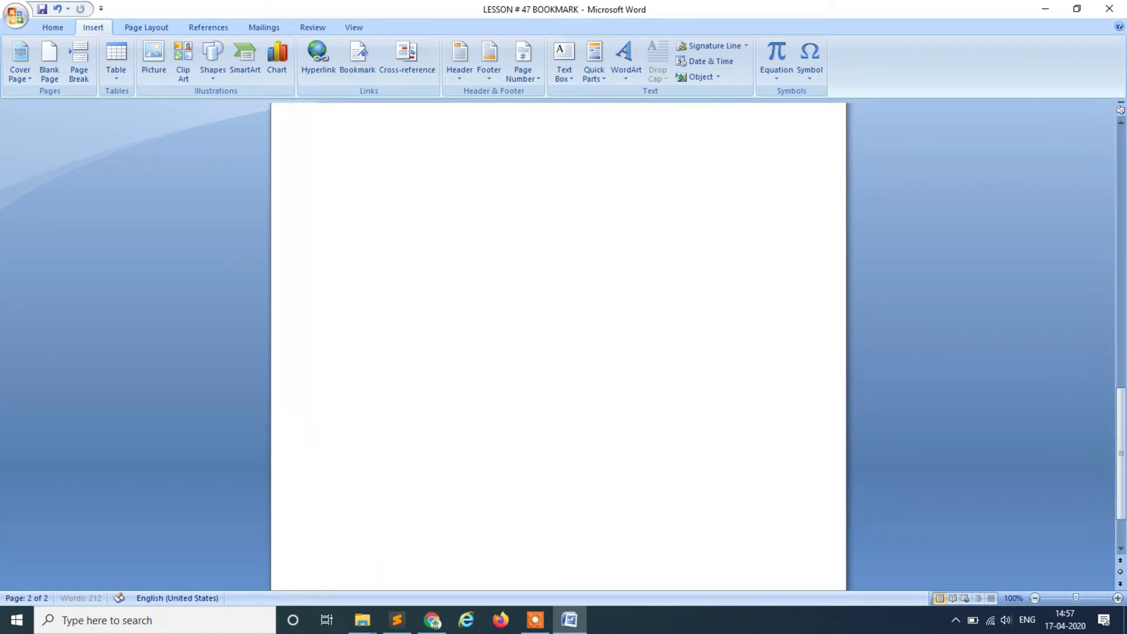
{"action": "key", "text": "Return"}
{"action": "type", "text": "PAGE"}
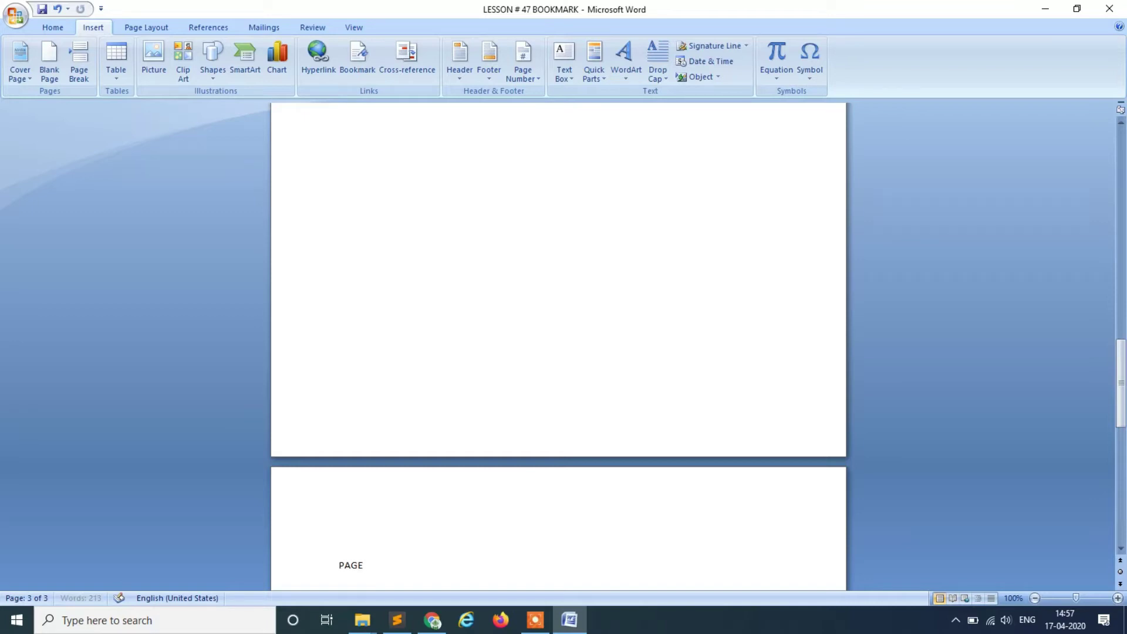
{"action": "type", "text": "#3"}
{"action": "scroll", "coordinate": [557, 346], "scroll_direction": "down", "scroll_amount": 1}
{"action": "scroll", "coordinate": [558, 347], "scroll_direction": "down", "scroll_amount": 7}
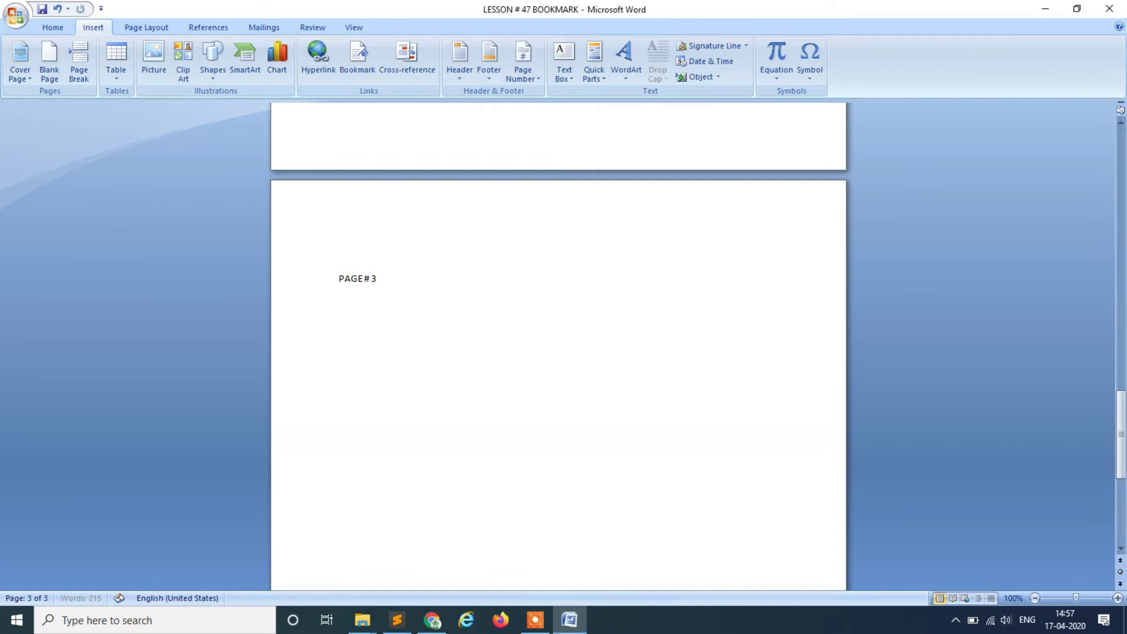
{"action": "scroll", "coordinate": [340, 563], "scroll_direction": "down", "scroll_amount": 1}
{"action": "scroll", "coordinate": [339, 563], "scroll_direction": "down", "scroll_amount": 2}
{"action": "scroll", "coordinate": [340, 564], "scroll_direction": "down", "scroll_amount": 1}
{"action": "scroll", "coordinate": [340, 563], "scroll_direction": "down", "scroll_amount": 2}
{"action": "key", "text": "ctrl+Return"}
{"action": "type", "text": "PAGE"}
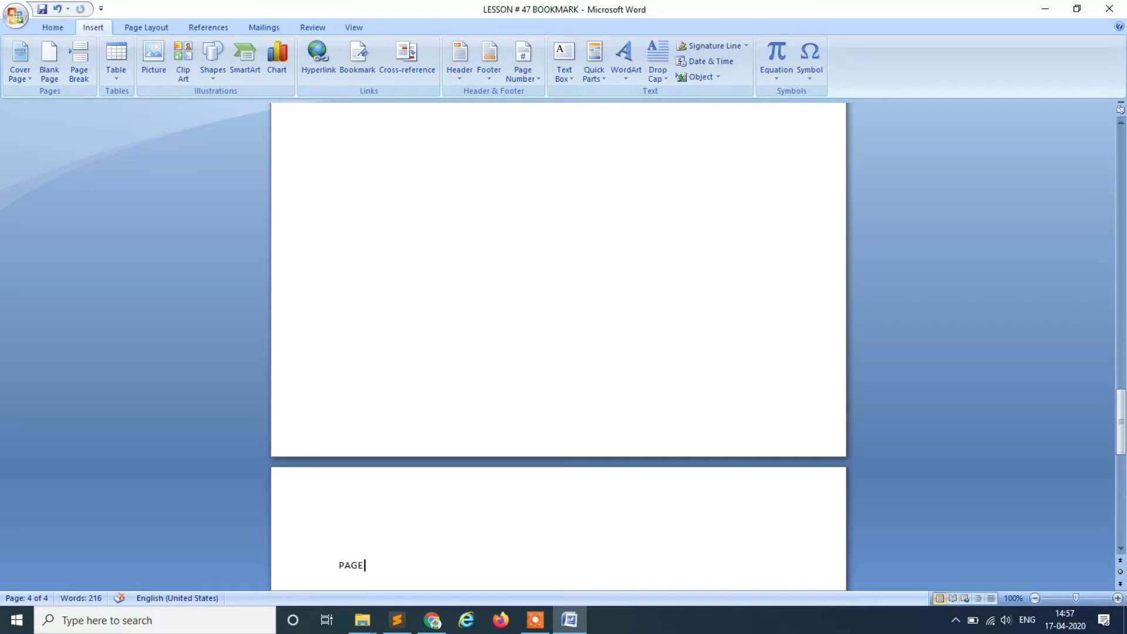
{"action": "type", "text": "#4"}
{"action": "key", "text": "ctrl+z"}
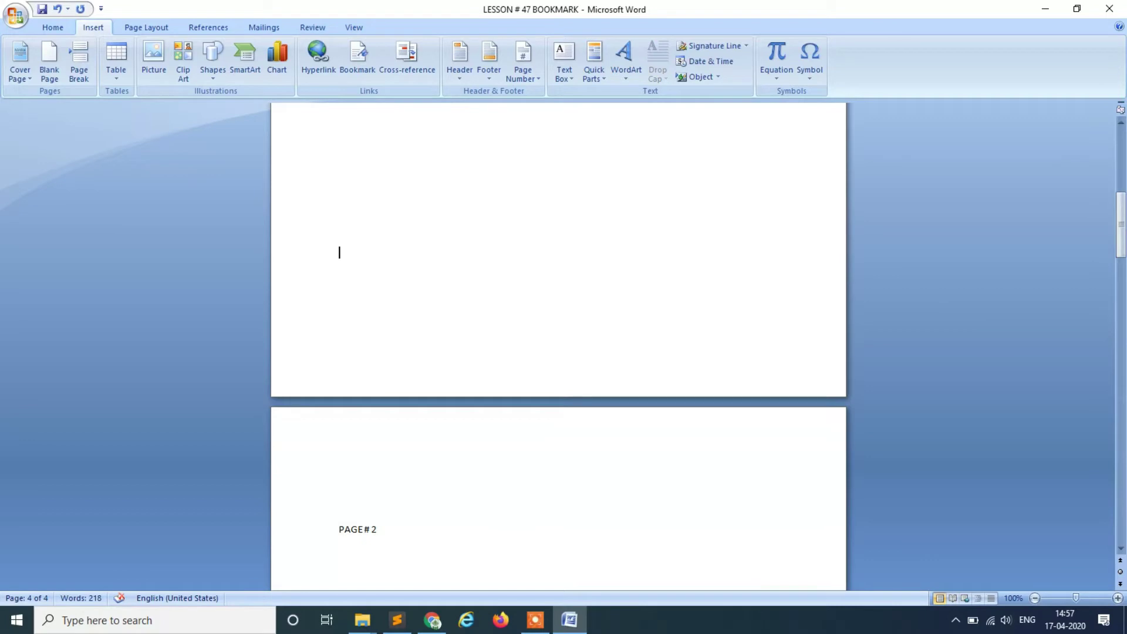
Insert a space in the page-two label so it reads PAGE# 2.
{"action": "left_click", "coordinate": [340, 478]}
{"action": "left_click", "coordinate": [339, 548]}
{"action": "left_click", "coordinate": [340, 500]}
{"action": "left_click", "coordinate": [339, 525]}
{"action": "left_click", "coordinate": [369, 524]}
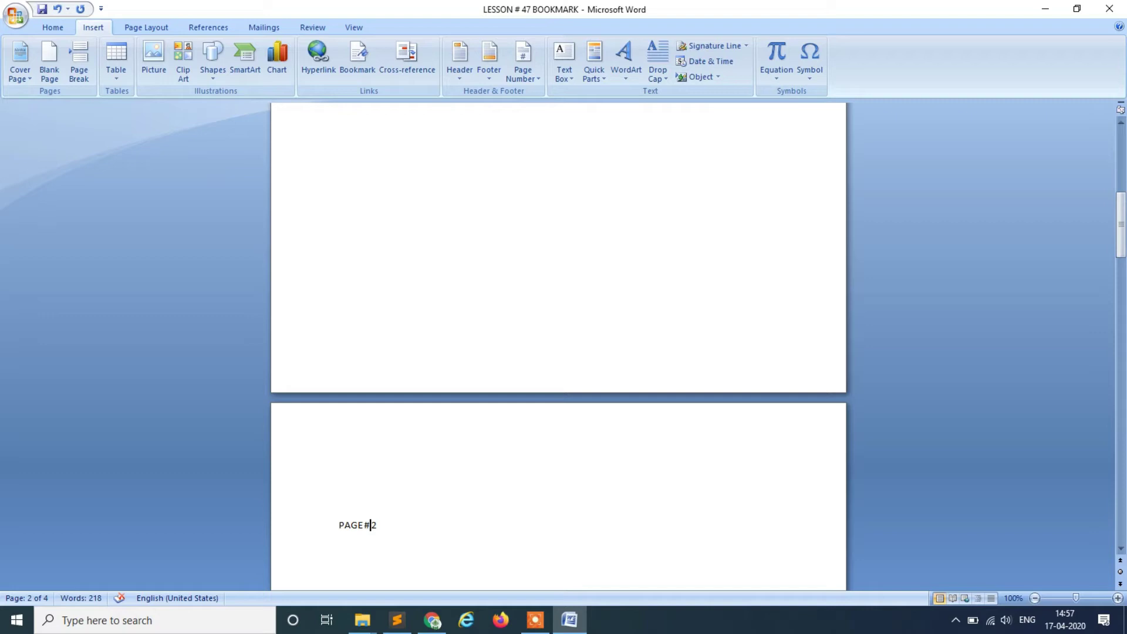
{"action": "key", "text": "Right"}
Bookmark the PAGE# 2 label with the name PAGE2.
{"action": "left_click", "coordinate": [361, 51]}
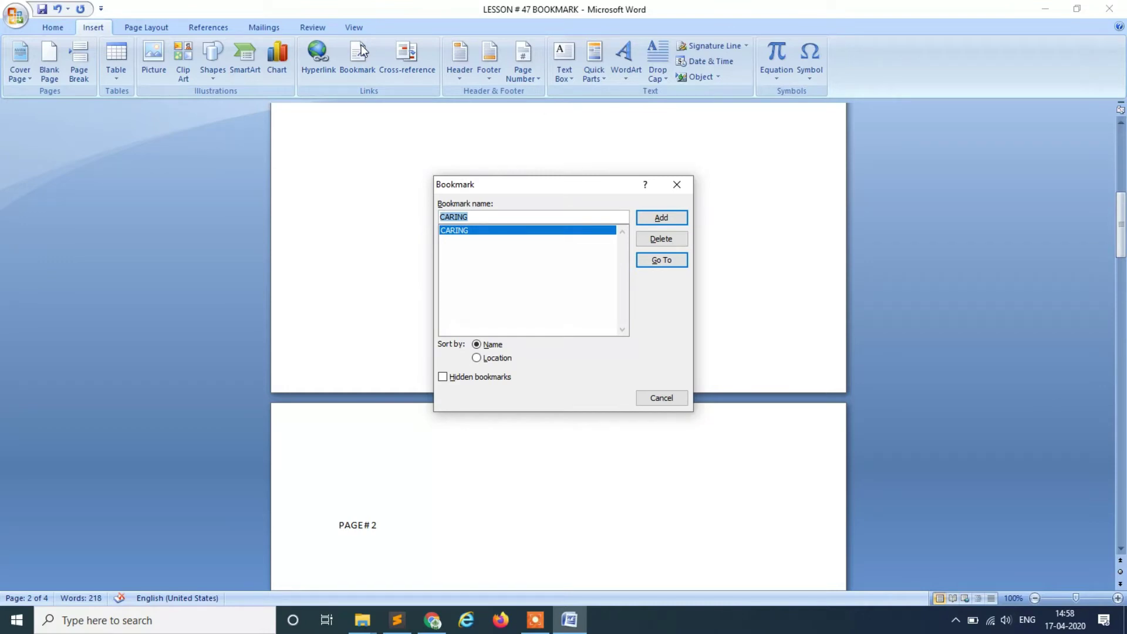
{"action": "type", "text": "PAGE"}
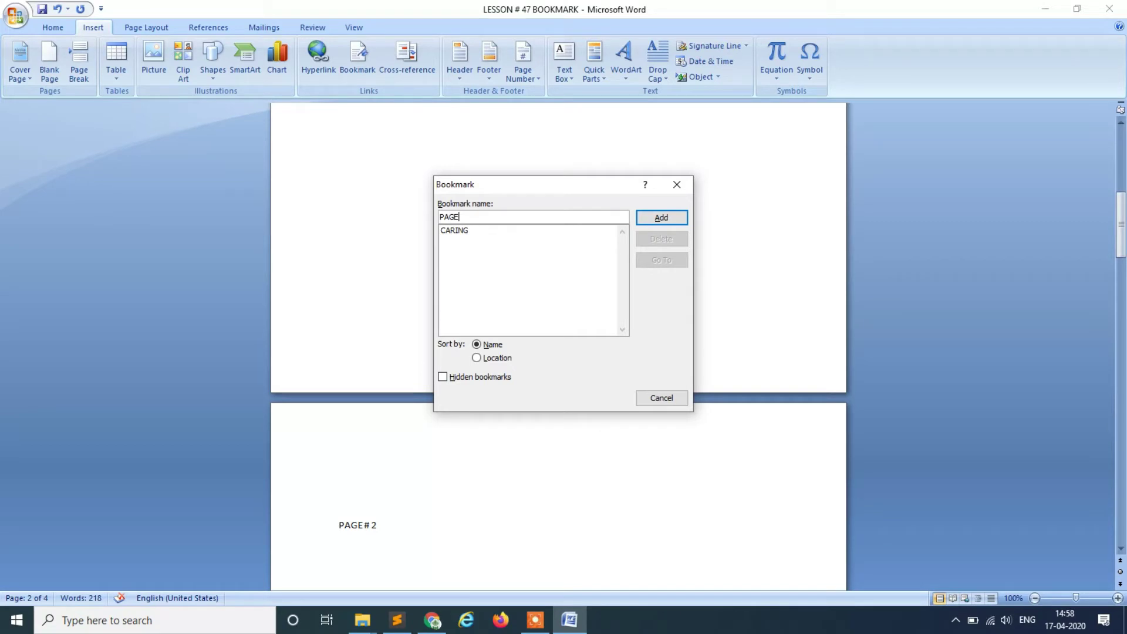
{"action": "type", "text": " #"}
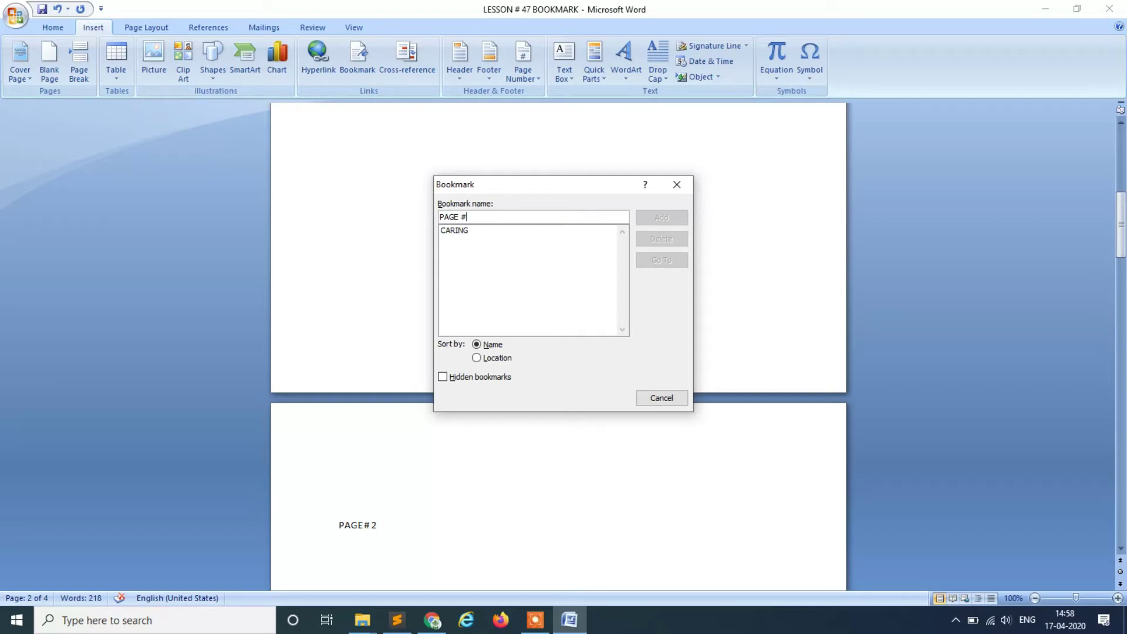
{"action": "type", "text": "2"}
{"action": "key", "text": "BackSpace"}
{"action": "key", "text": "BackSpace"}
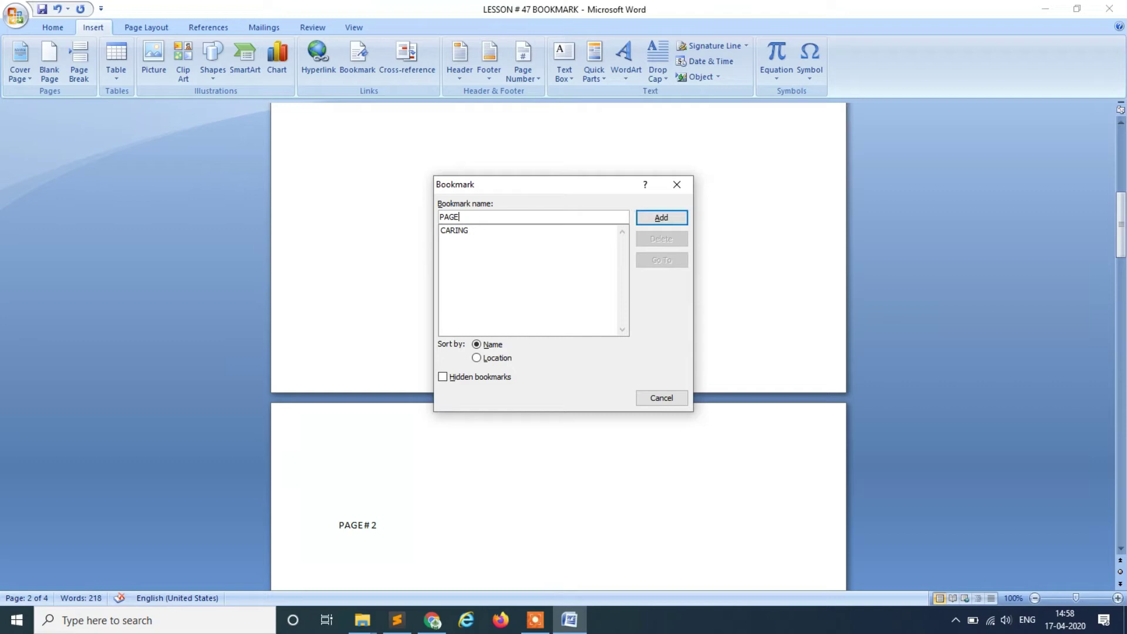
{"action": "type", "text": "2"}
{"action": "key", "text": "Home"}
{"action": "type", "text": "2"}
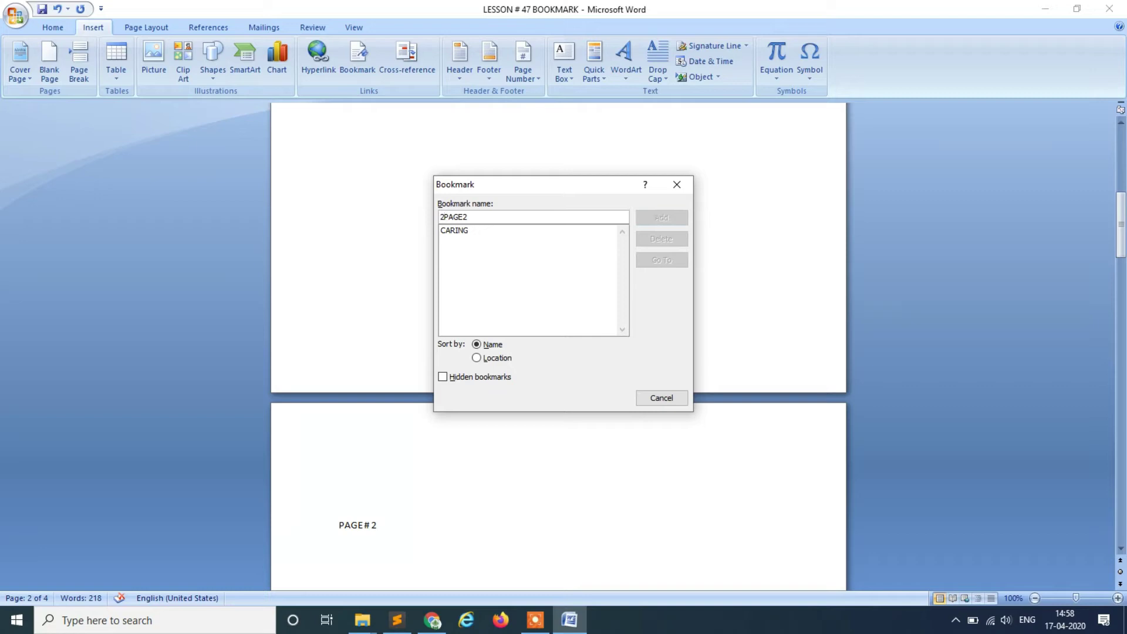
{"action": "key", "text": "BackSpace"}
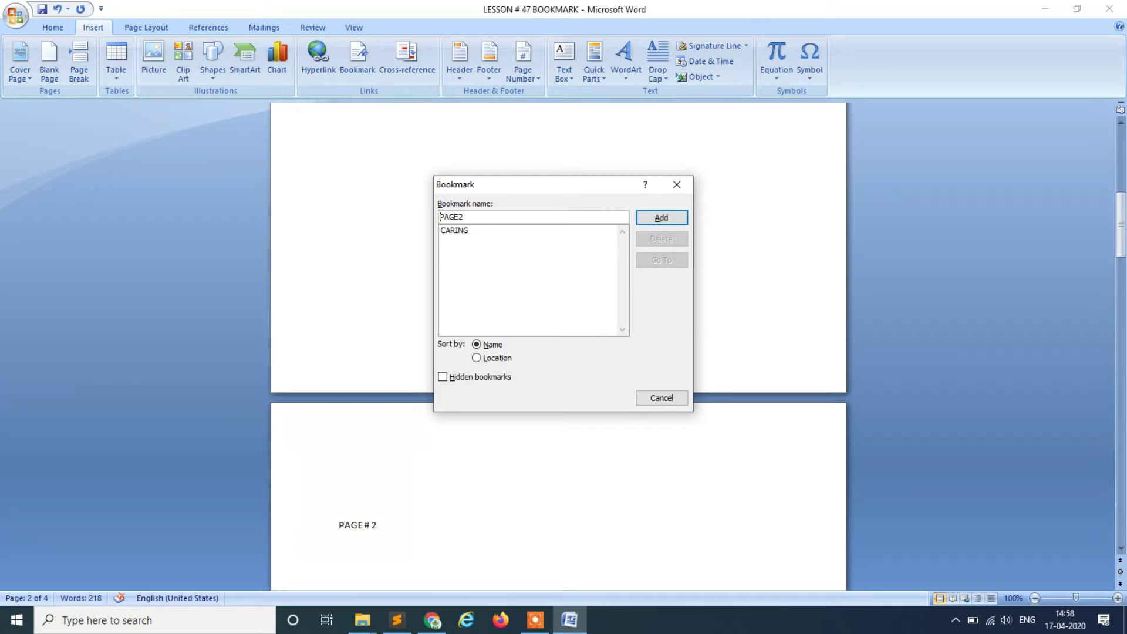
{"action": "left_click", "coordinate": [669, 218]}
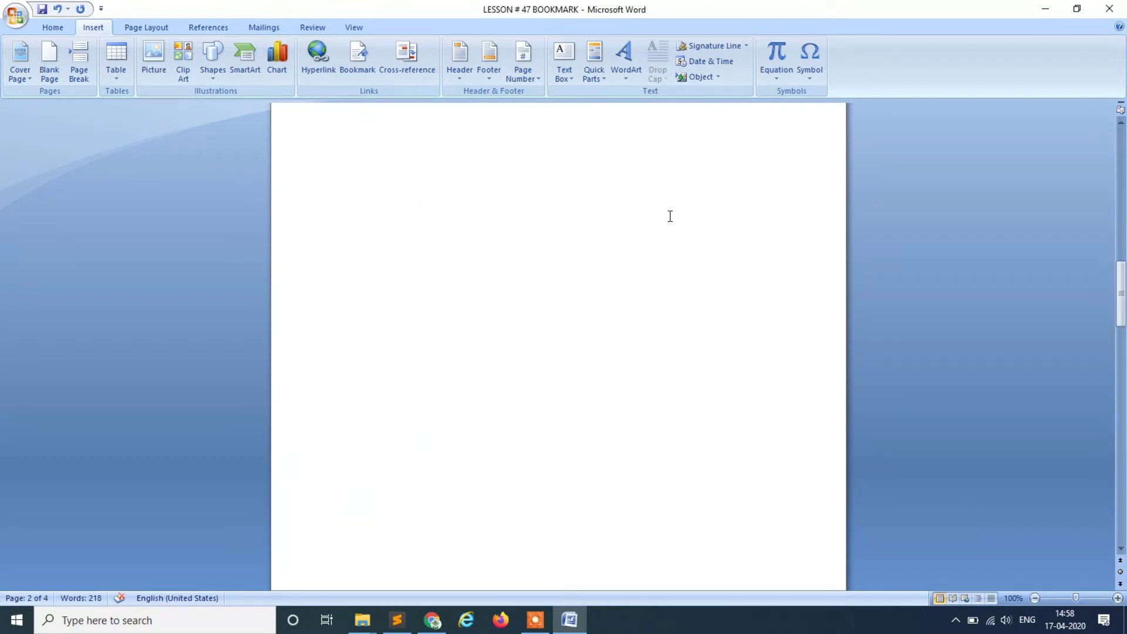
Bookmark the PAGE#3 label on page 3 as PAGE3.
{"action": "key", "text": "Up"}
{"action": "key", "text": "Up"}
{"action": "key", "text": "Up"}
{"action": "key", "text": "Up"}
{"action": "key", "text": "Up"}
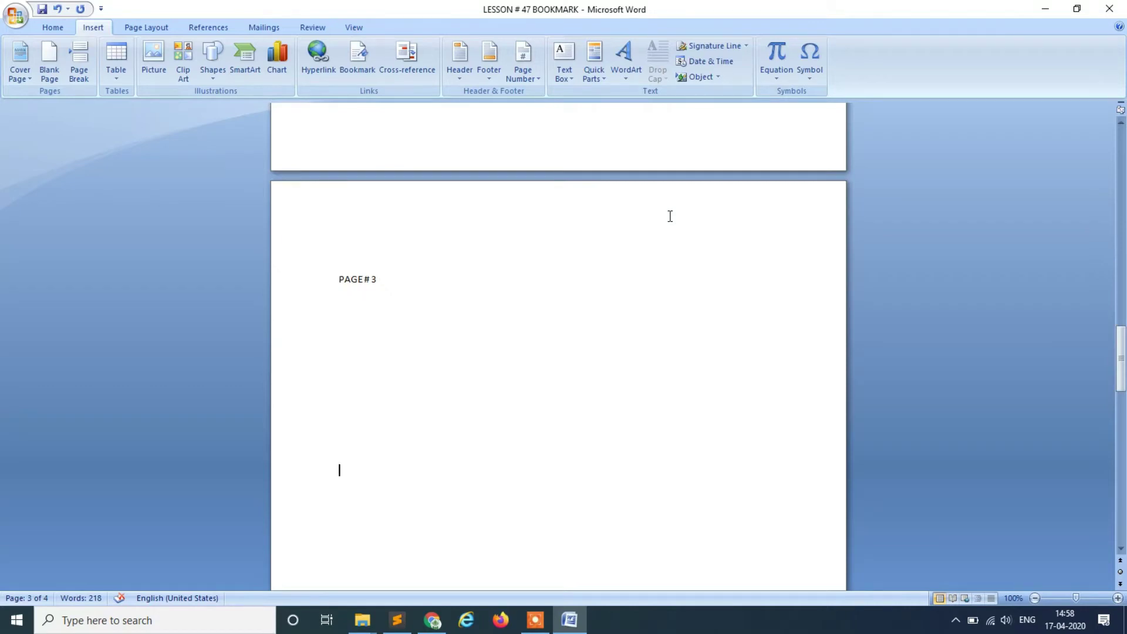
{"action": "key", "text": "Up"}
{"action": "key", "text": "Up"}
{"action": "key", "text": "Up"}
{"action": "key", "text": "End"}
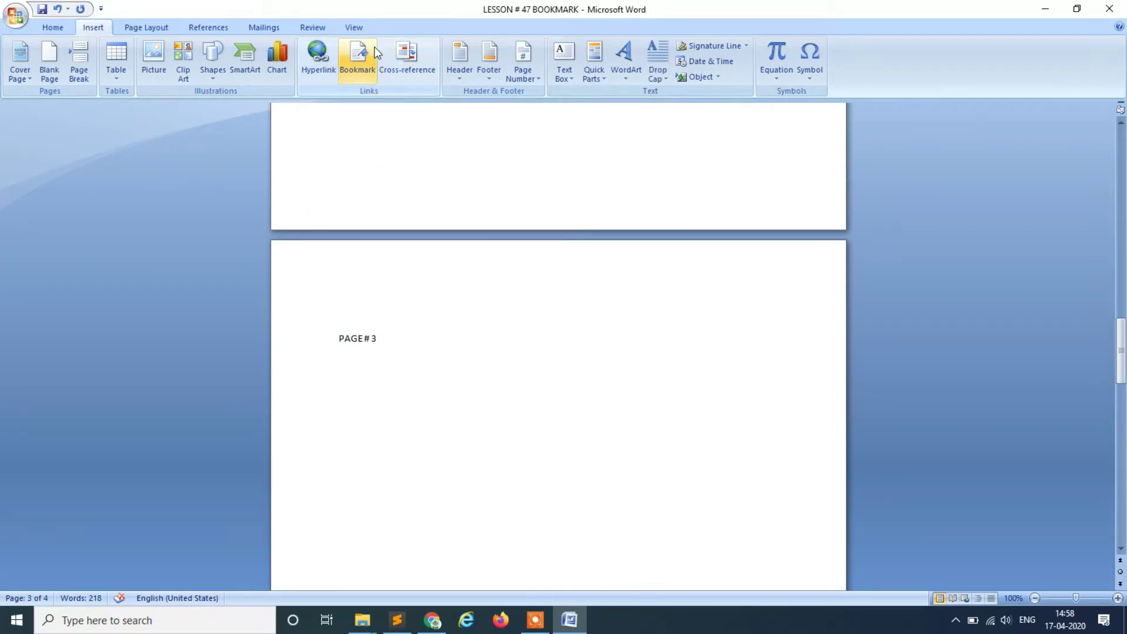
{"action": "left_click", "coordinate": [358, 56]}
{"action": "type", "text": "PAGE3"}
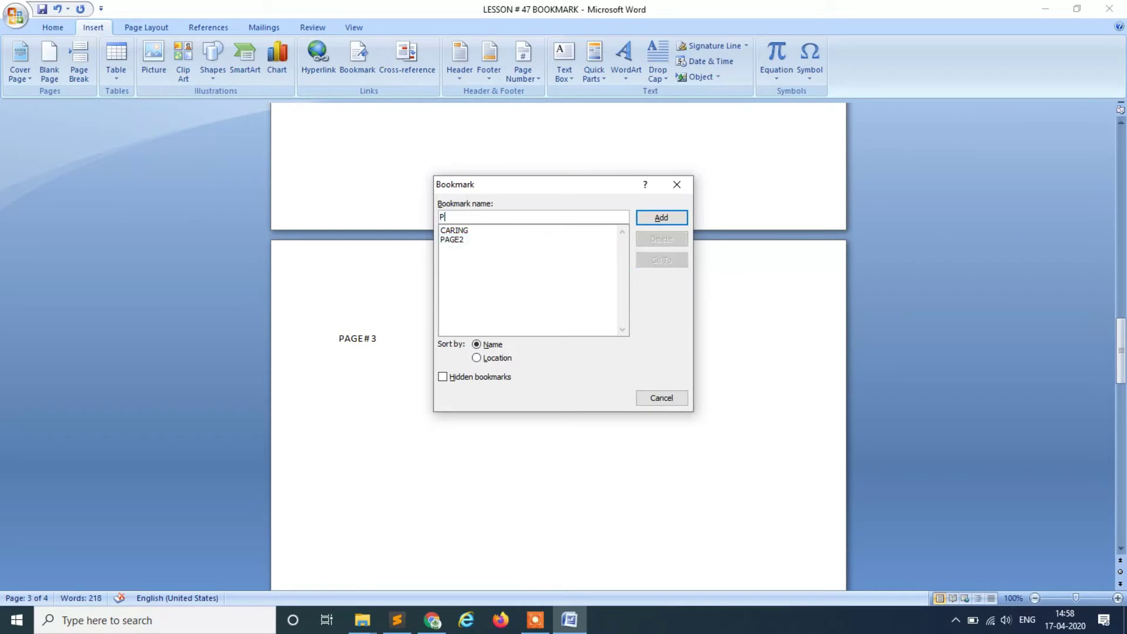
{"action": "key", "text": "Return"}
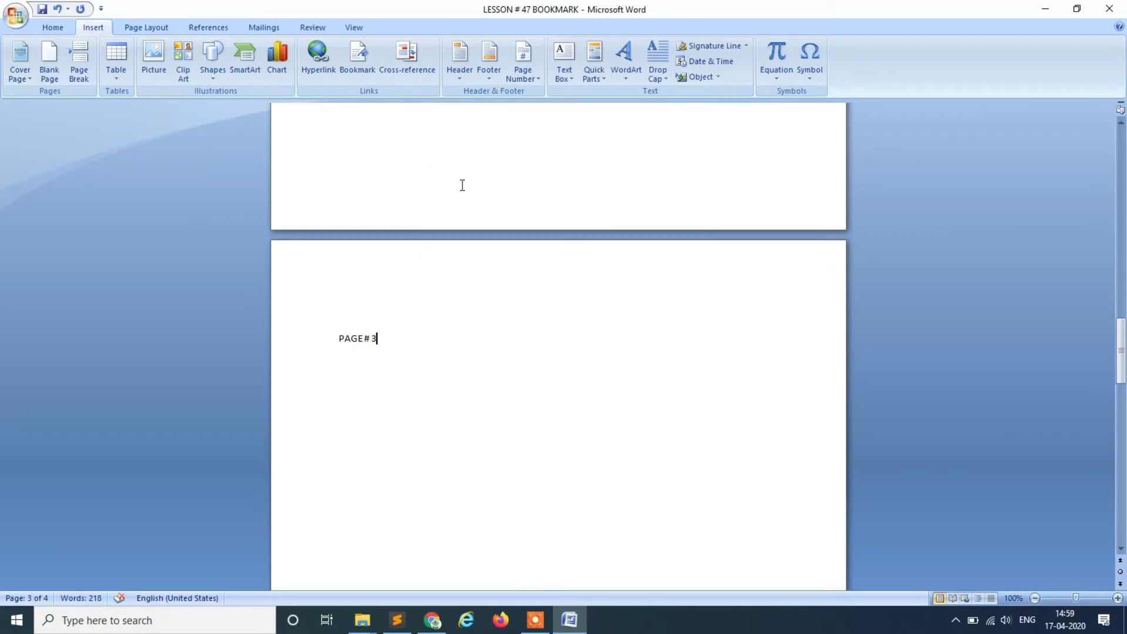
Bookmark the PAGE#4 label on page 4 as PAGE4.
{"action": "key", "text": "Down"}
{"action": "key", "text": "Down"}
{"action": "key", "text": "Down"}
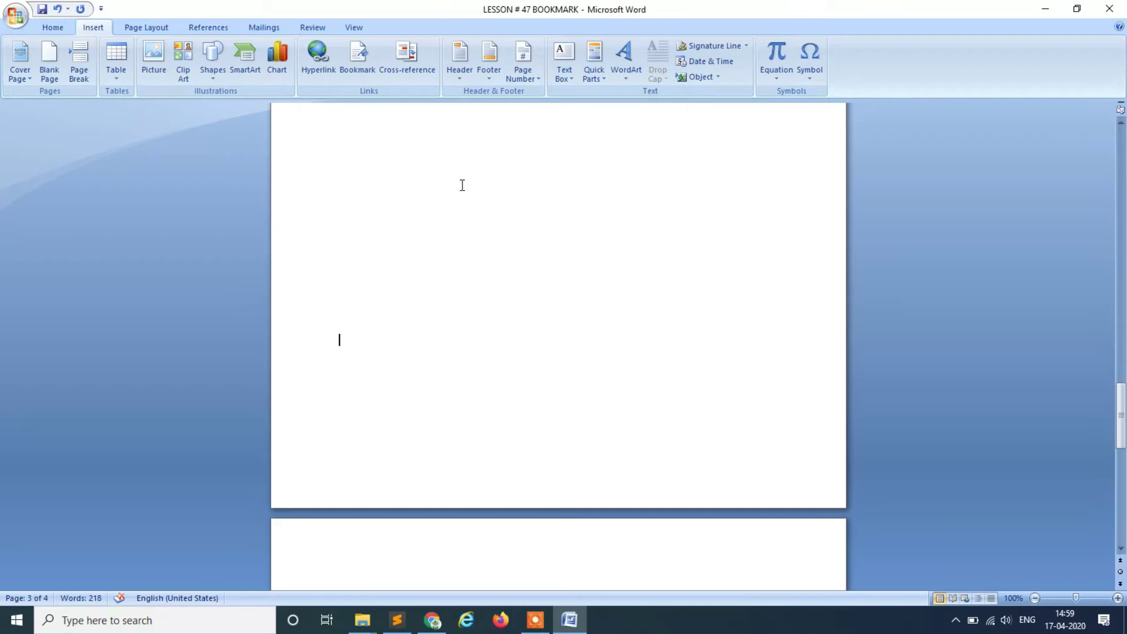
{"action": "key", "text": "Down"}
{"action": "key", "text": "Down"}
{"action": "key", "text": "Down"}
{"action": "key", "text": "Up"}
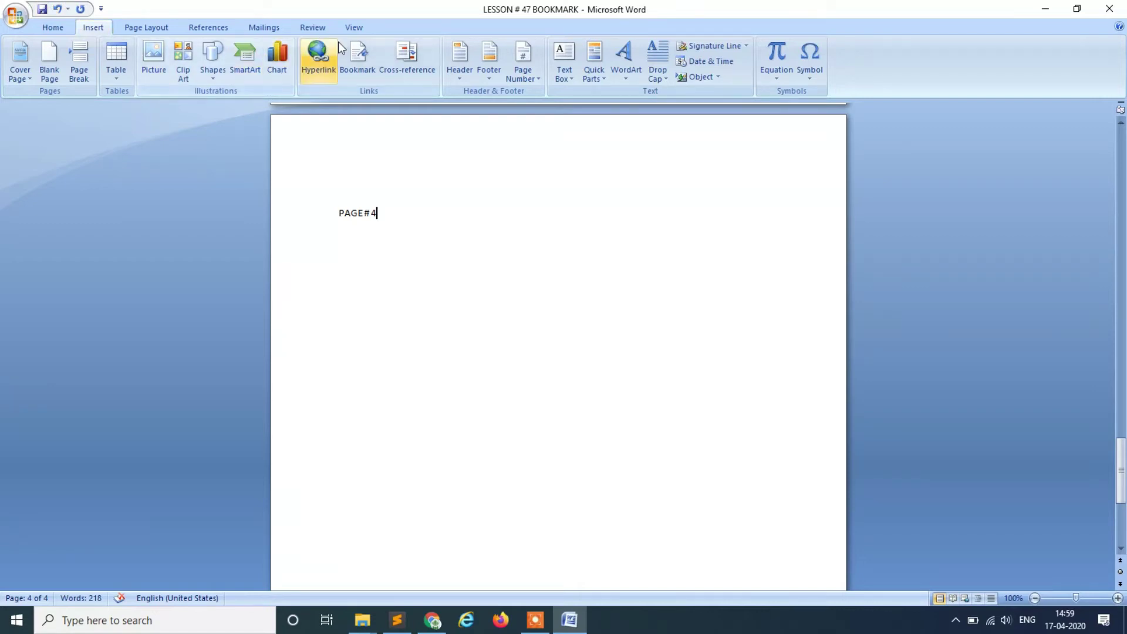
{"action": "left_click", "coordinate": [355, 56]}
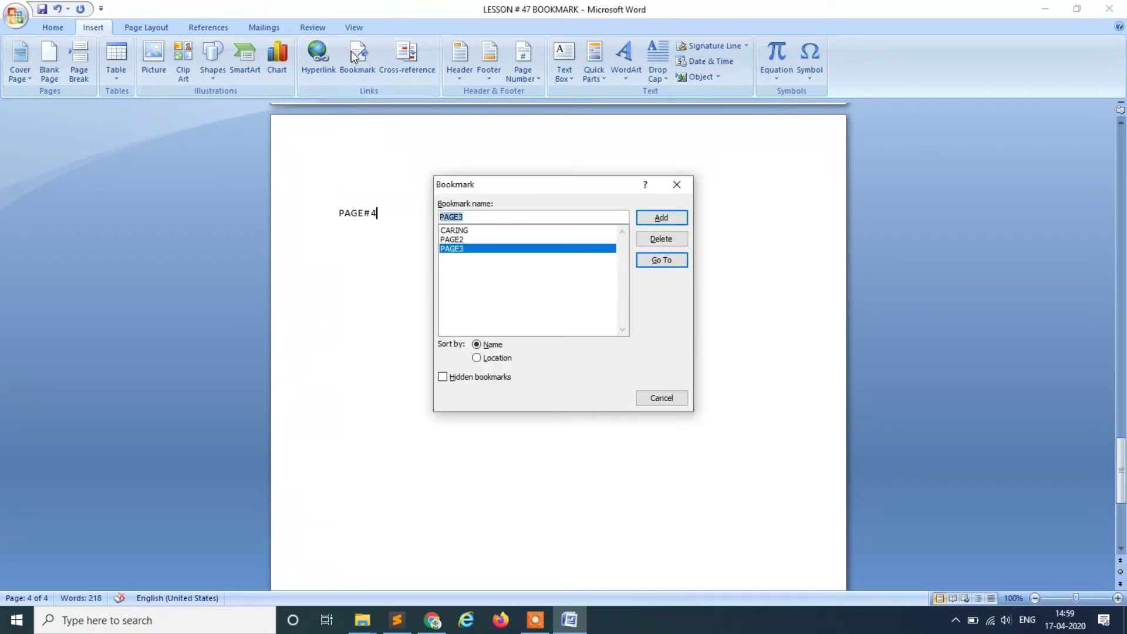
{"action": "type", "text": "page4"}
{"action": "key", "text": "Return"}
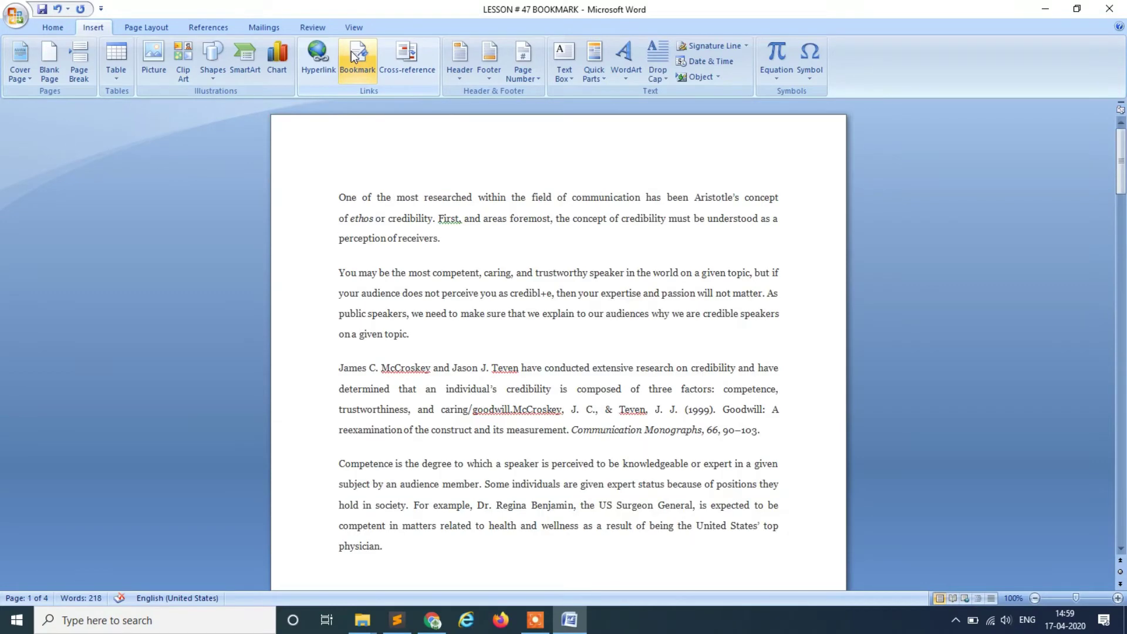
Use the Bookmark list to jump to PAGE4, then to CARING.
{"action": "left_click", "coordinate": [355, 57]}
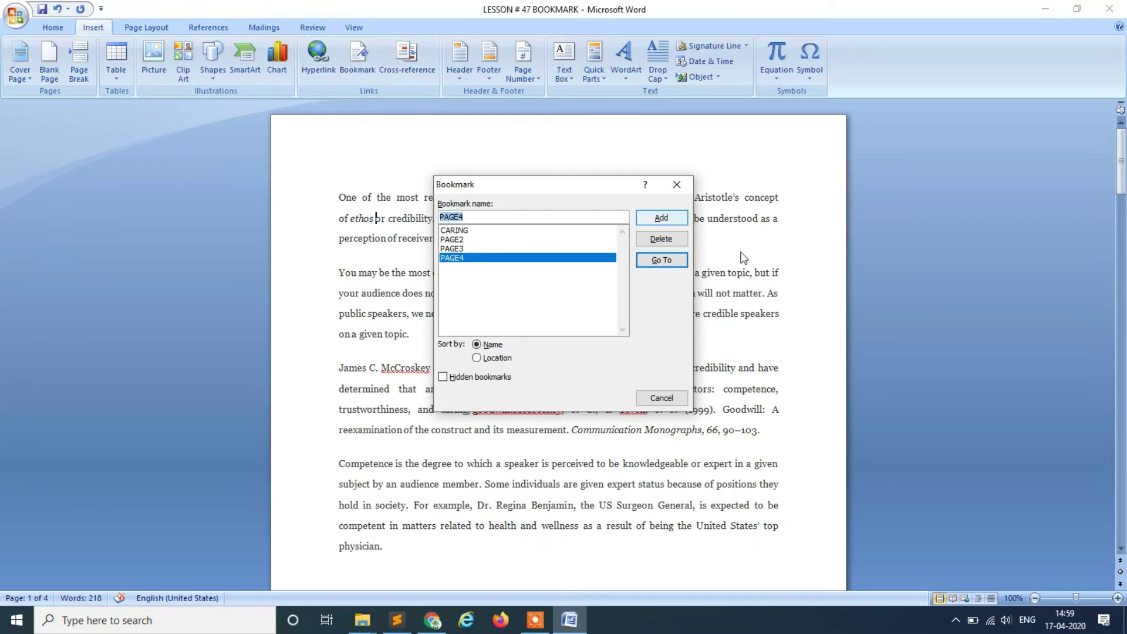
{"action": "left_click", "coordinate": [660, 260]}
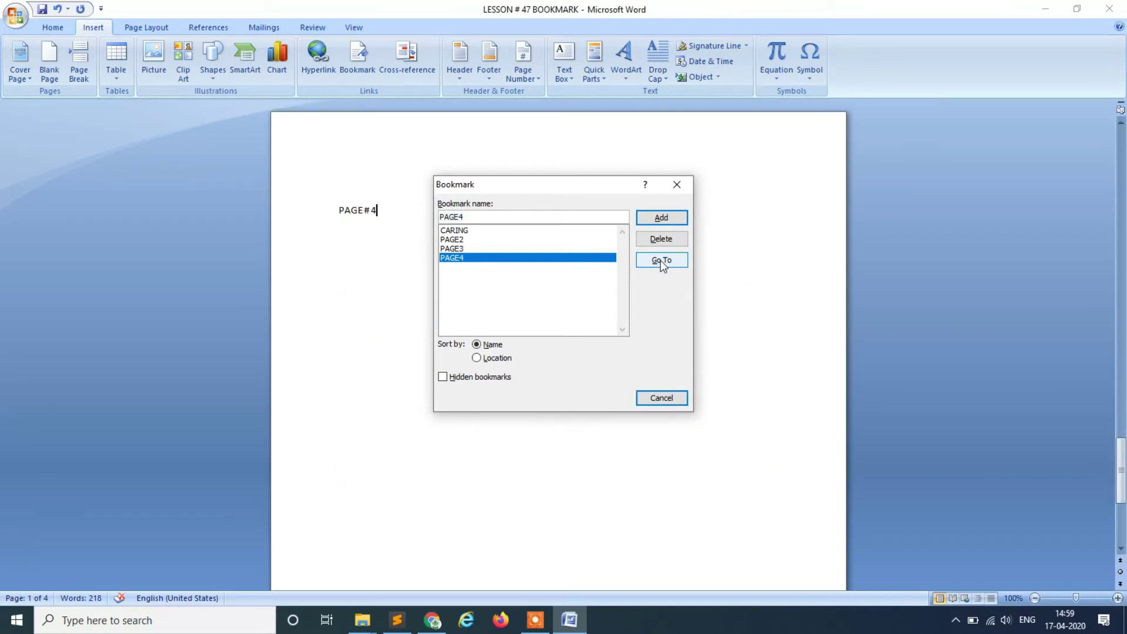
{"action": "left_click", "coordinate": [660, 260]}
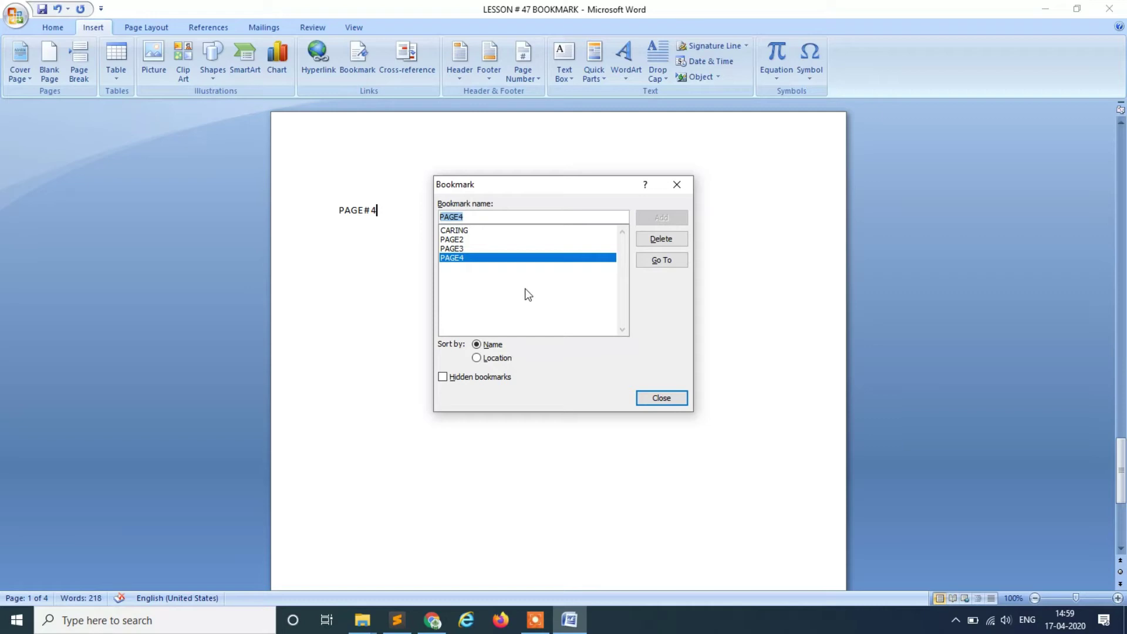
{"action": "left_click", "coordinate": [464, 231]}
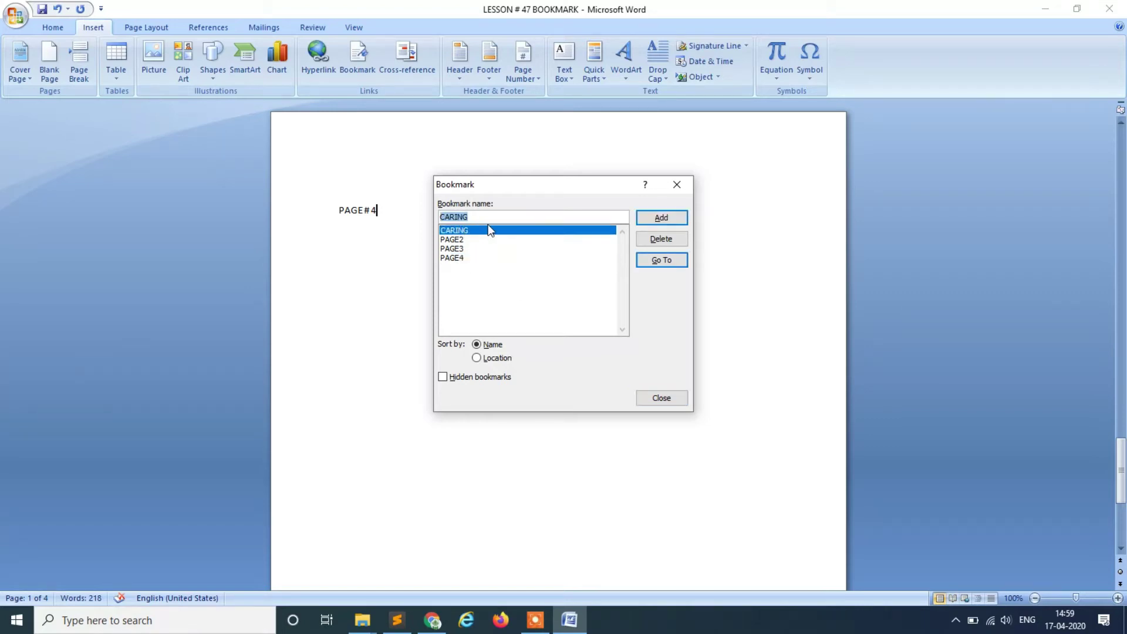
{"action": "left_click", "coordinate": [674, 267]}
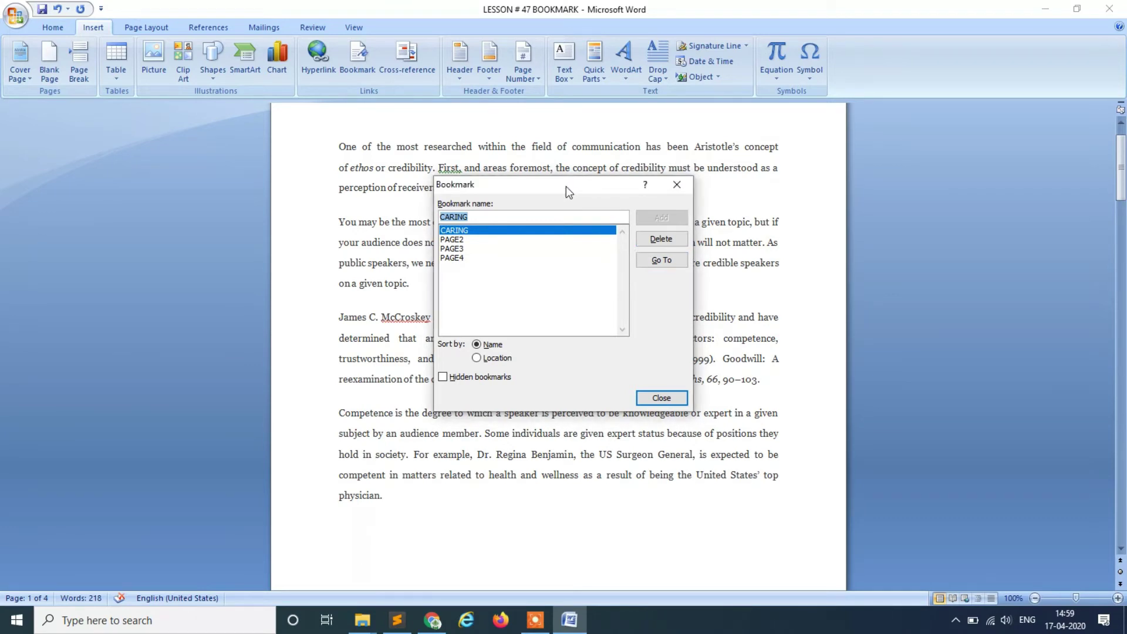
Visit the PAGE2 and PAGE3 bookmarks, then close the Bookmark dialog.
{"action": "left_click_drag", "start_coordinate": [562, 186], "coordinate": [257, 209]}
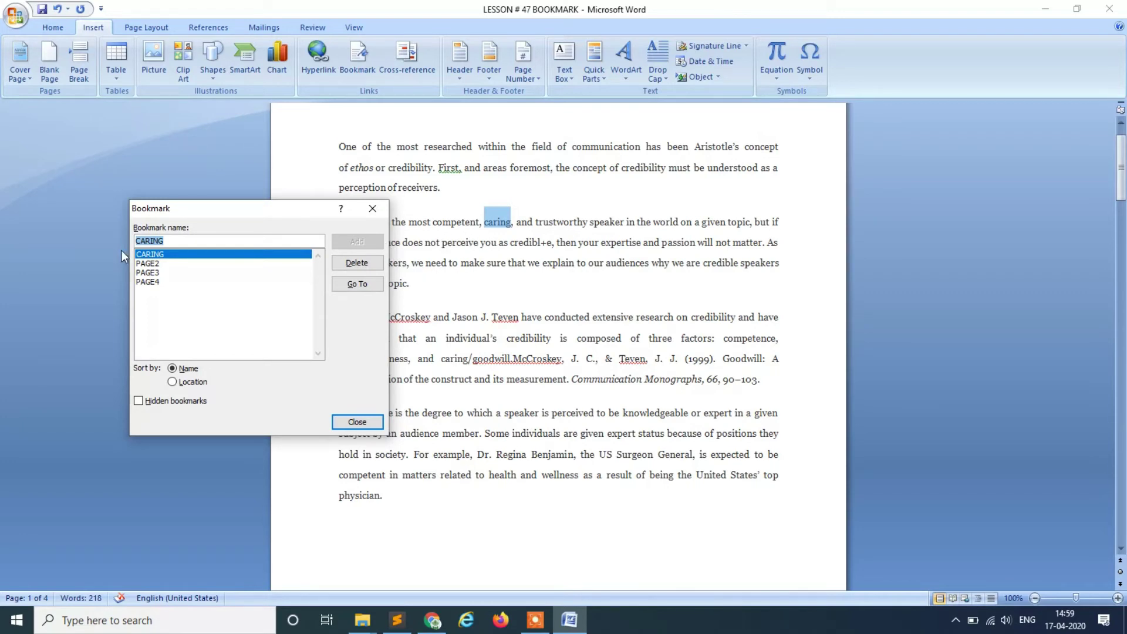
{"action": "left_click", "coordinate": [148, 264]}
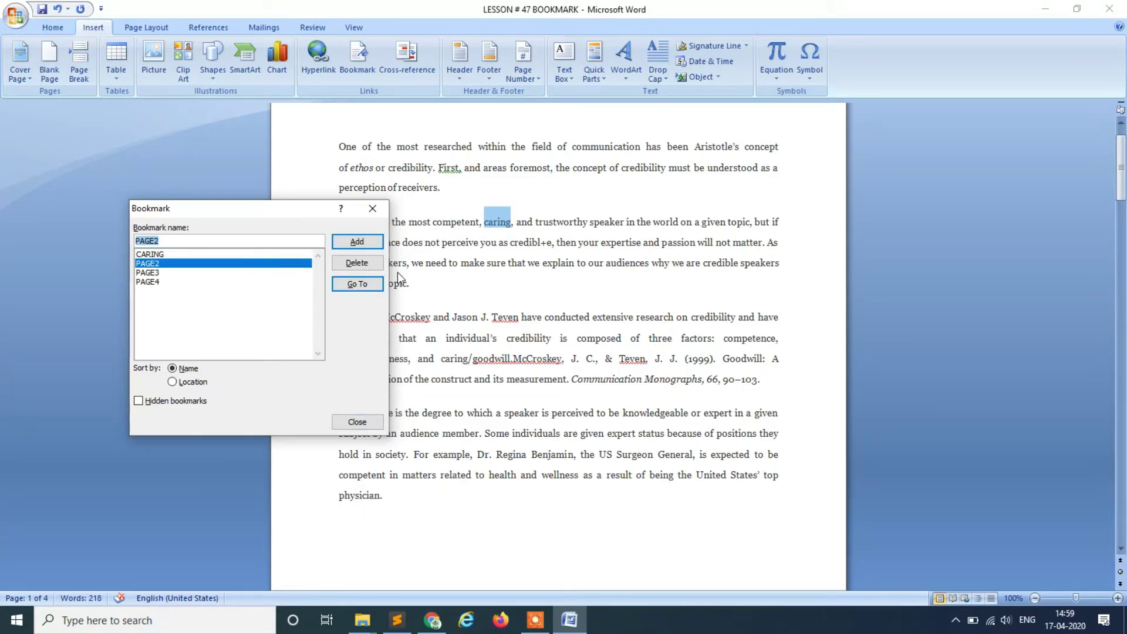
{"action": "left_click", "coordinate": [375, 287]}
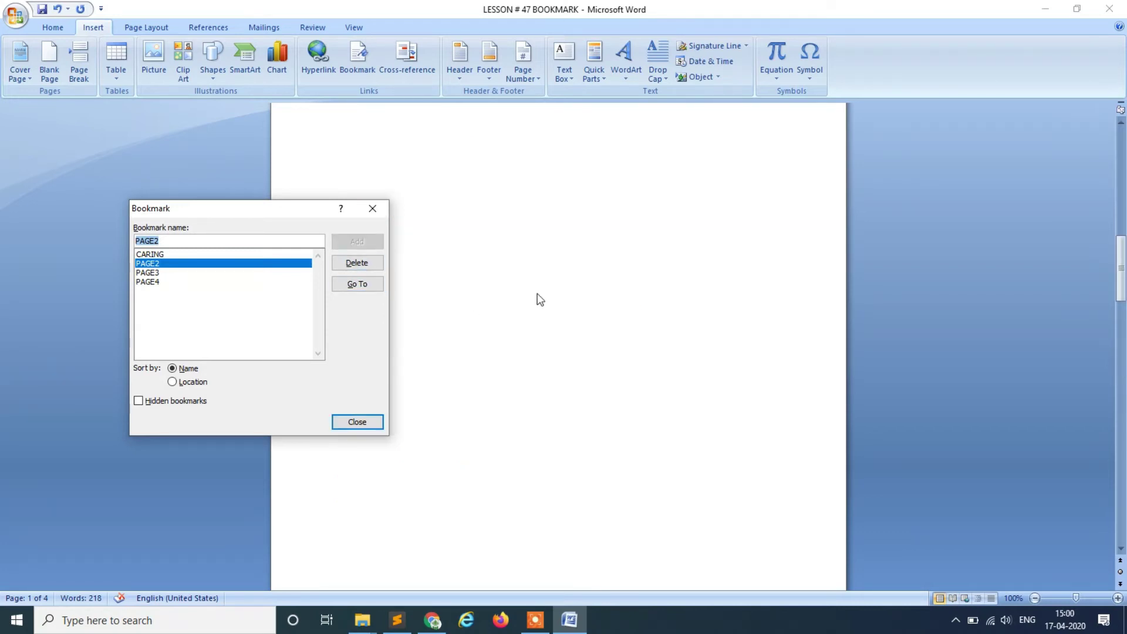
{"action": "key", "text": "Up"}
{"action": "key", "text": "Down"}
{"action": "key", "text": "Down"}
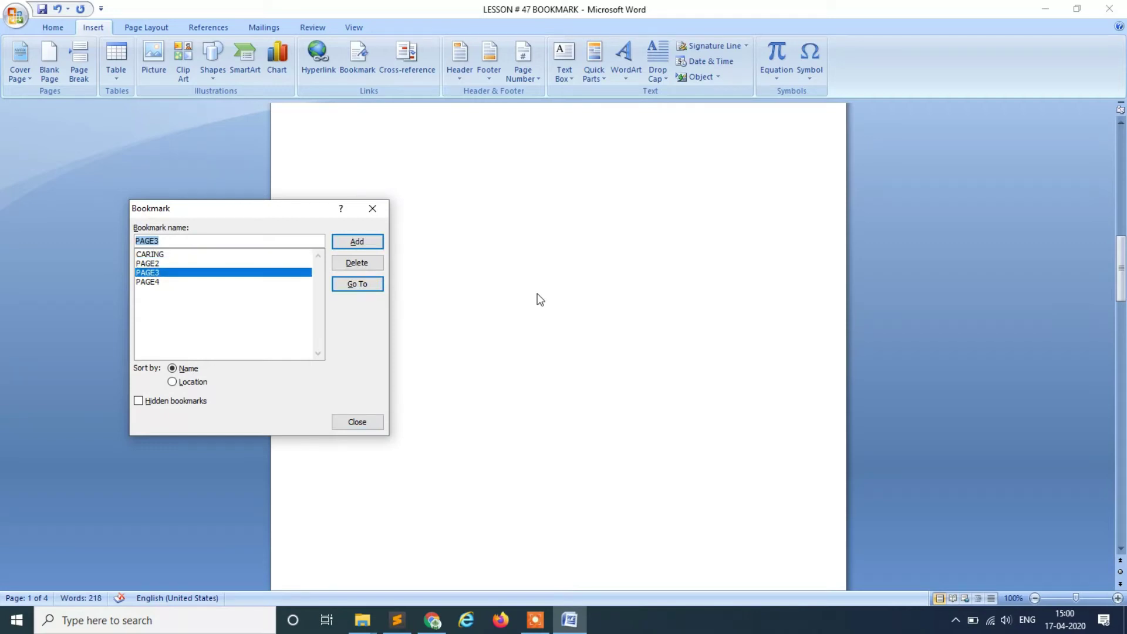
{"action": "key", "text": "alt+g"}
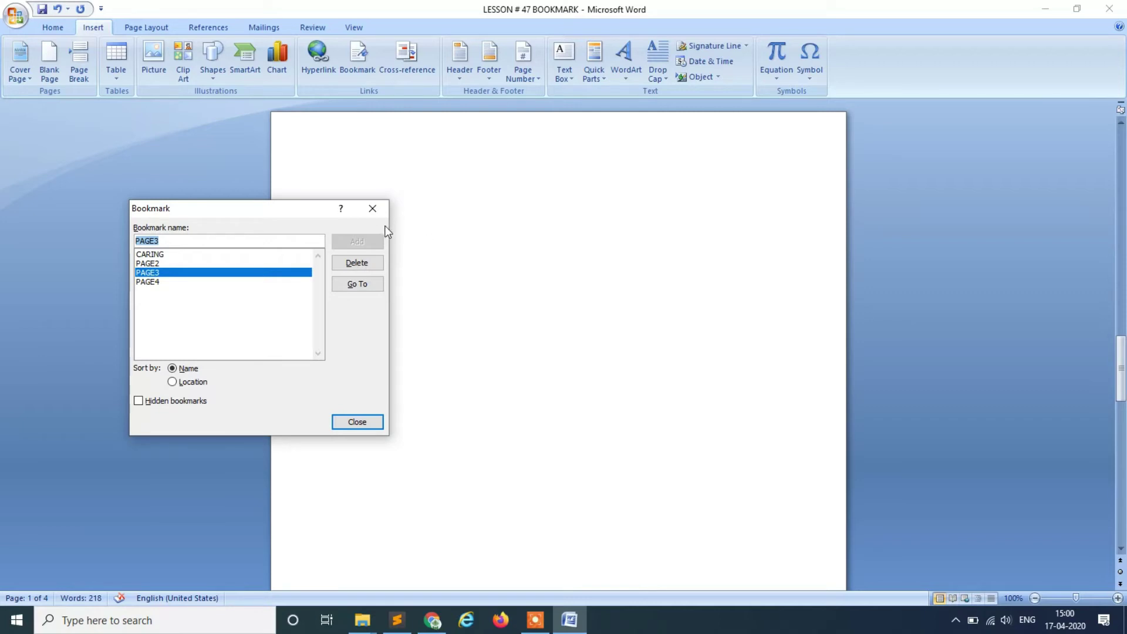
{"action": "left_click", "coordinate": [373, 209]}
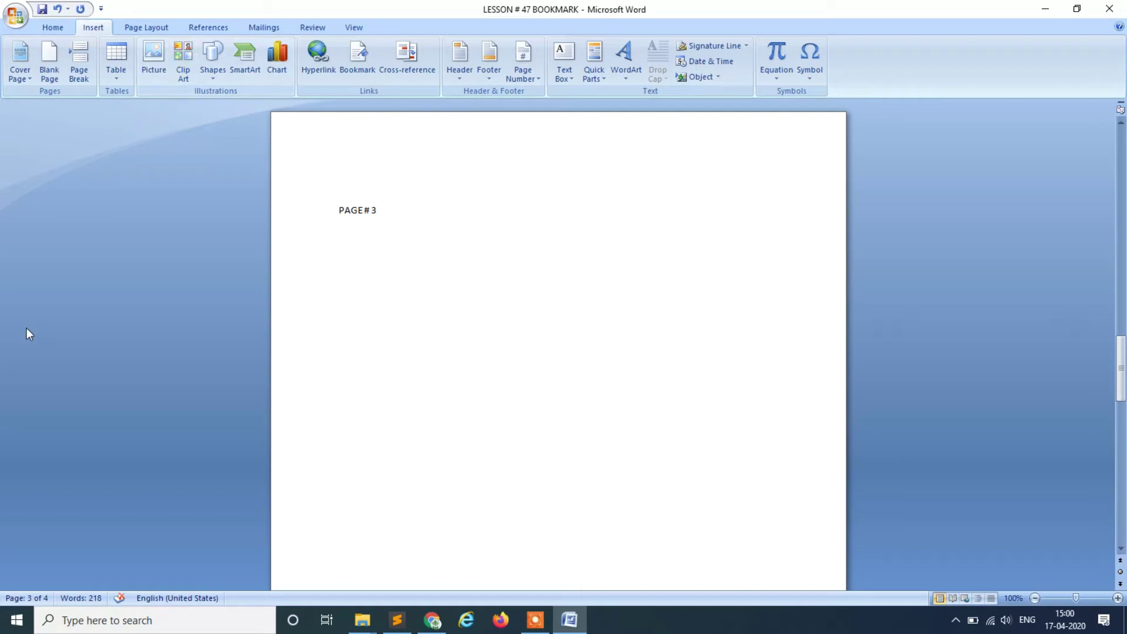
Insert the fern photo from the Saved Pictures folder.
{"action": "left_click", "coordinate": [150, 63]}
{"action": "double_click", "coordinate": [240, 120]}
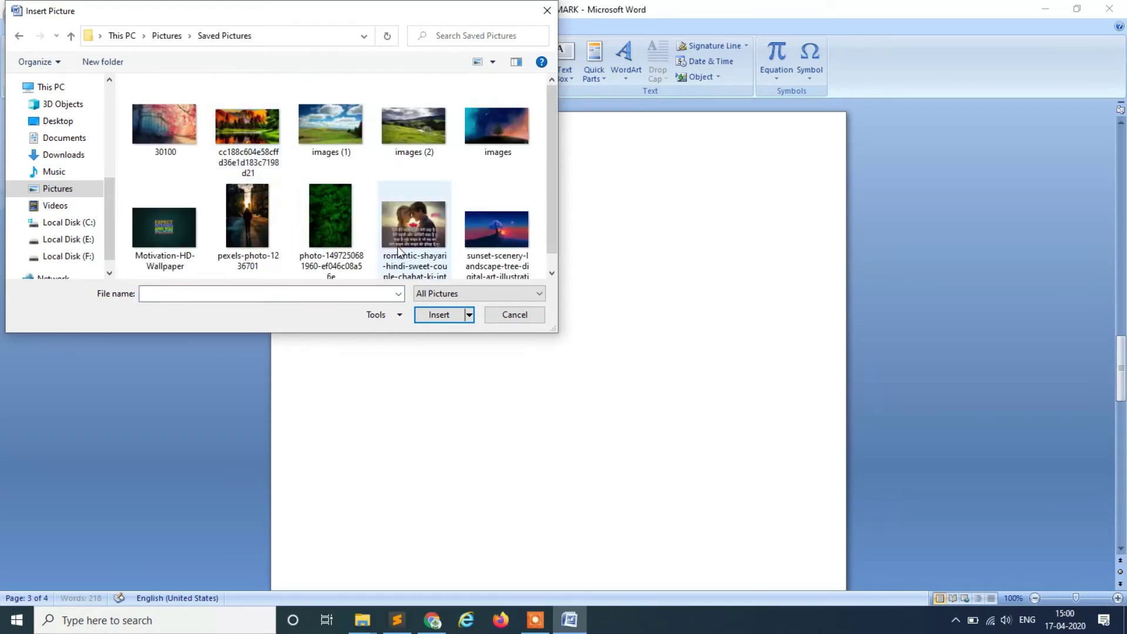
{"action": "left_click", "coordinate": [348, 248]}
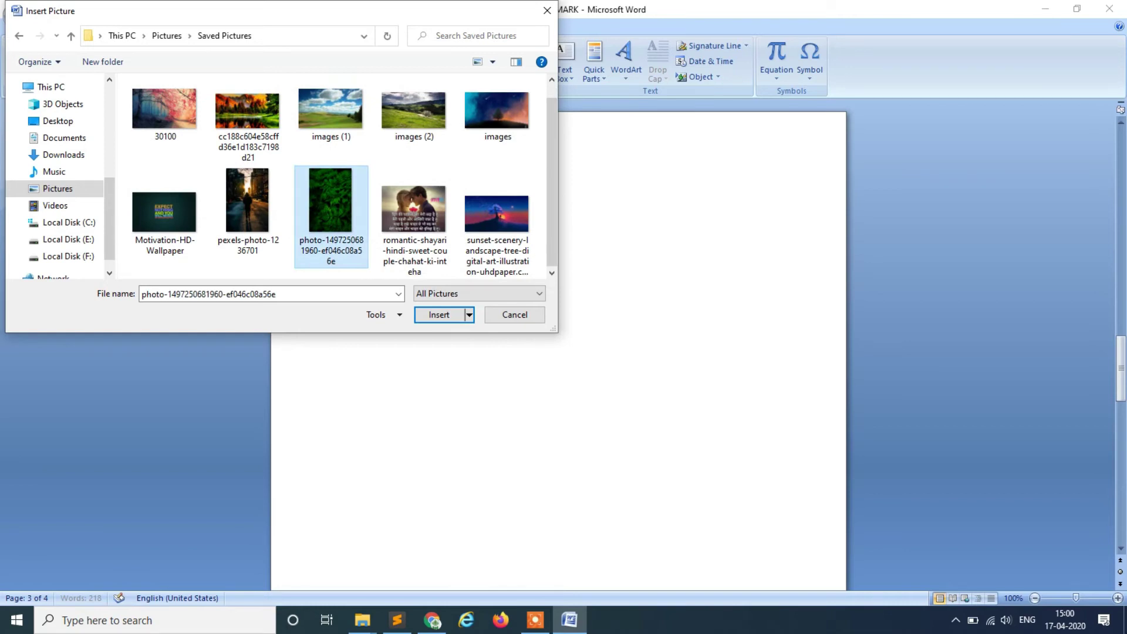
{"action": "key", "text": "Return"}
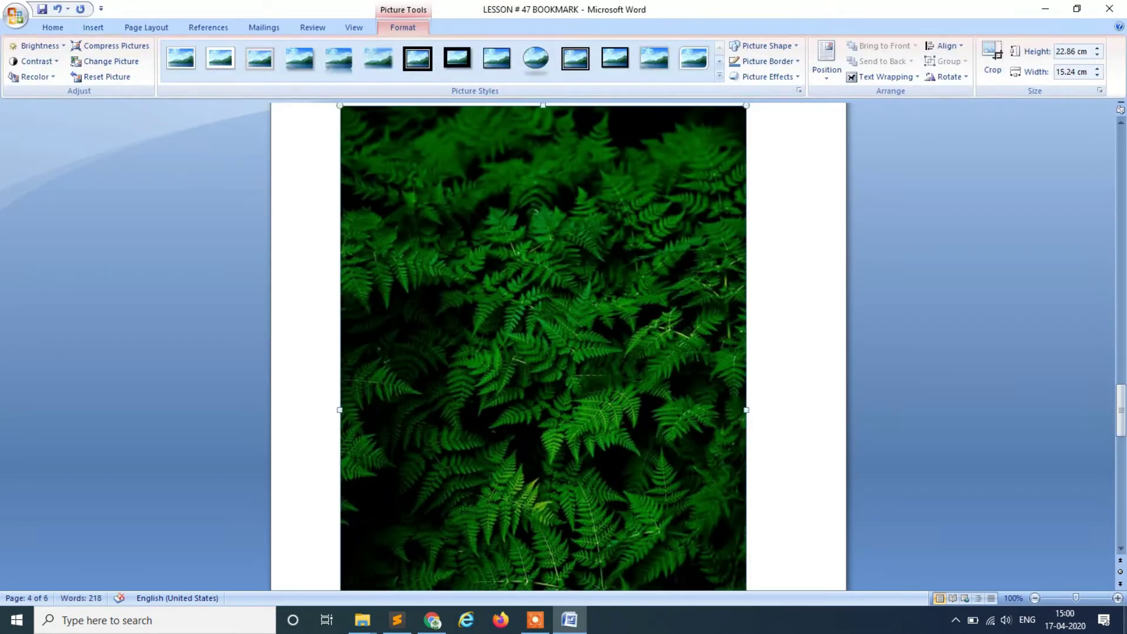
{"action": "scroll", "coordinate": [558, 346], "scroll_direction": "up", "scroll_amount": 12}
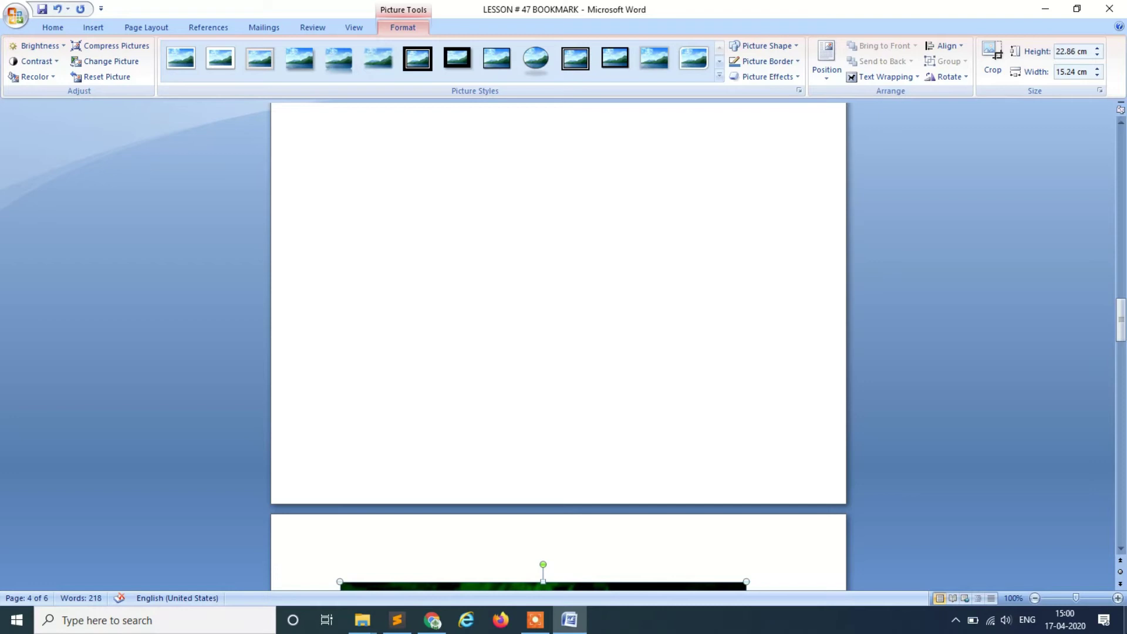
{"action": "key", "text": "Up"}
{"action": "key", "text": "Up"}
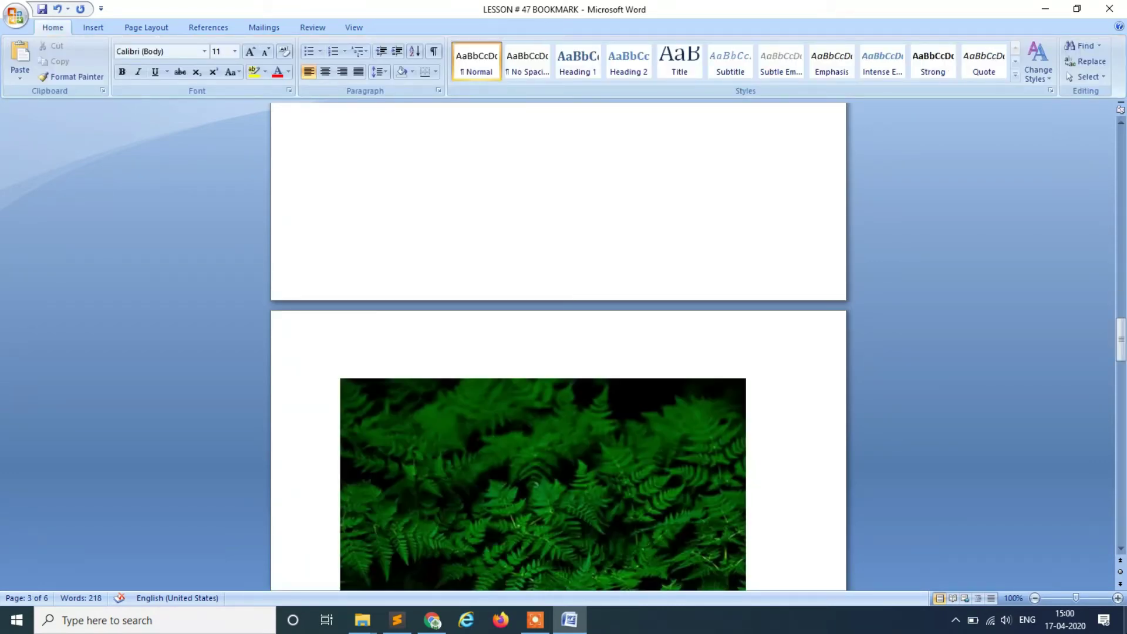
{"action": "key", "text": "Down"}
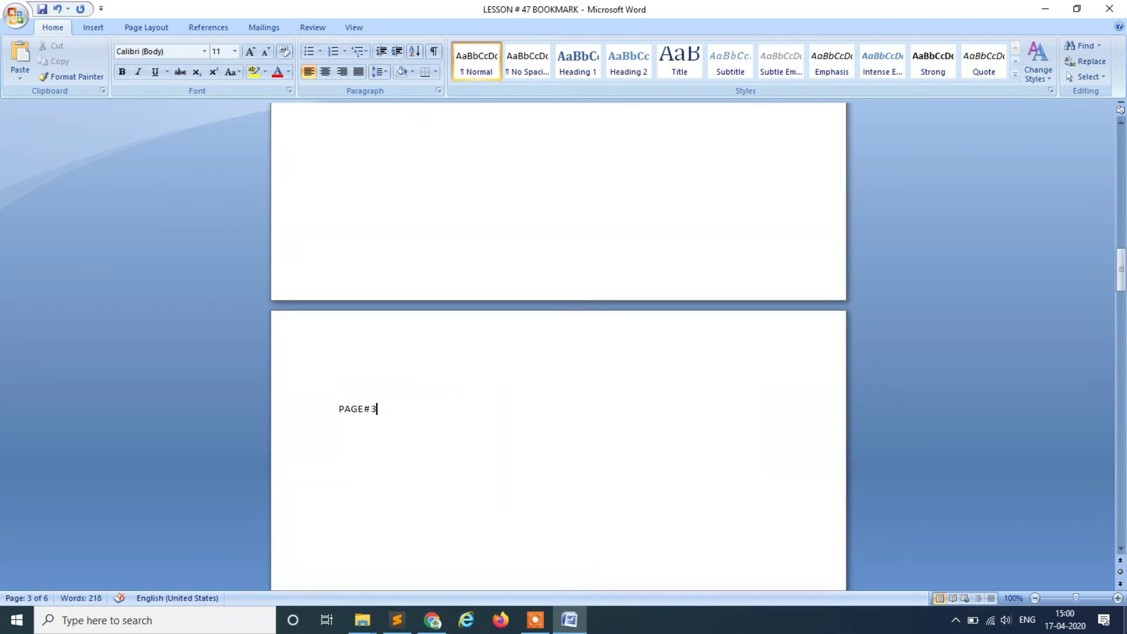
{"action": "key", "text": "Down"}
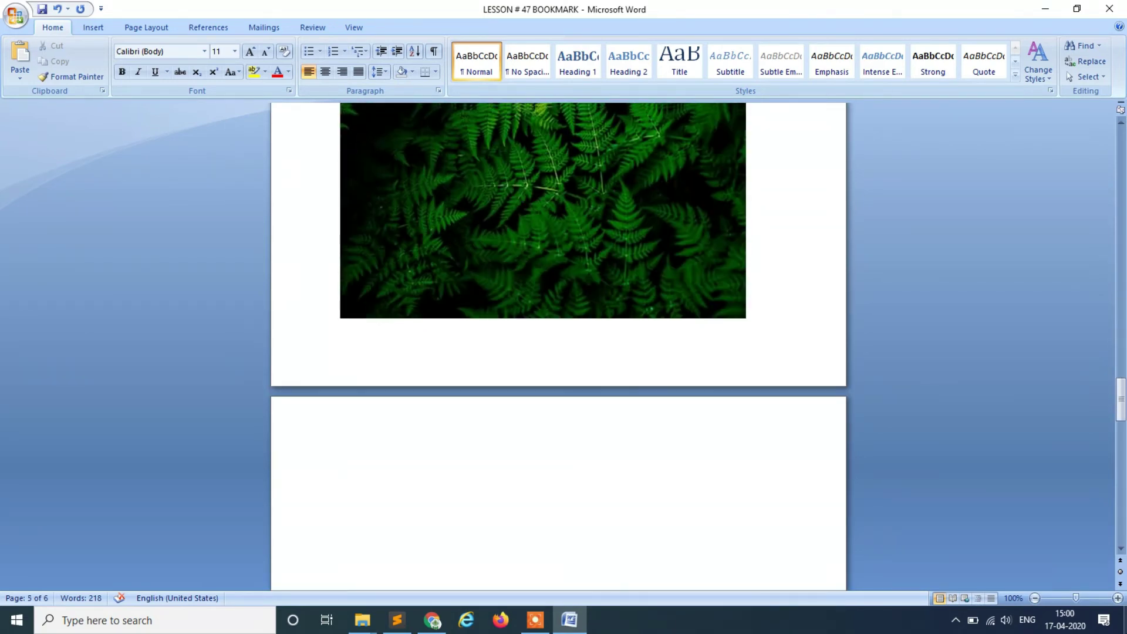
{"action": "key", "text": "Down"}
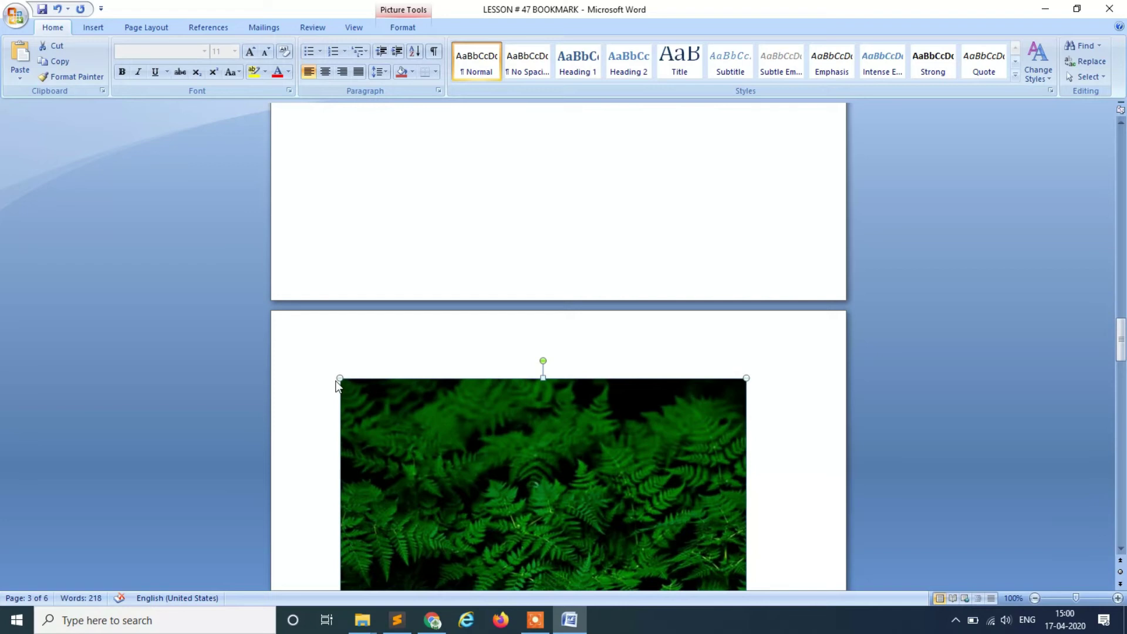
Undo the extra pages and fern copy, then paste the fern below PAGE#3.
{"action": "left_click_drag", "start_coordinate": [337, 377], "coordinate": [526, 587]}
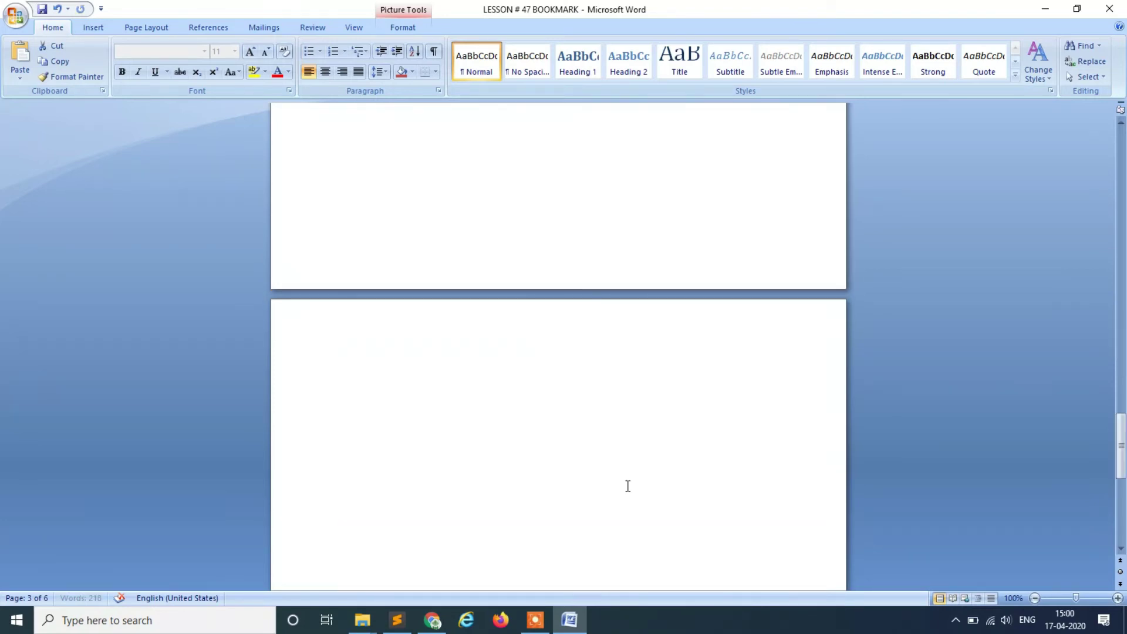
{"action": "left_click", "coordinate": [614, 229]}
{"action": "key", "text": "ctrl+z"}
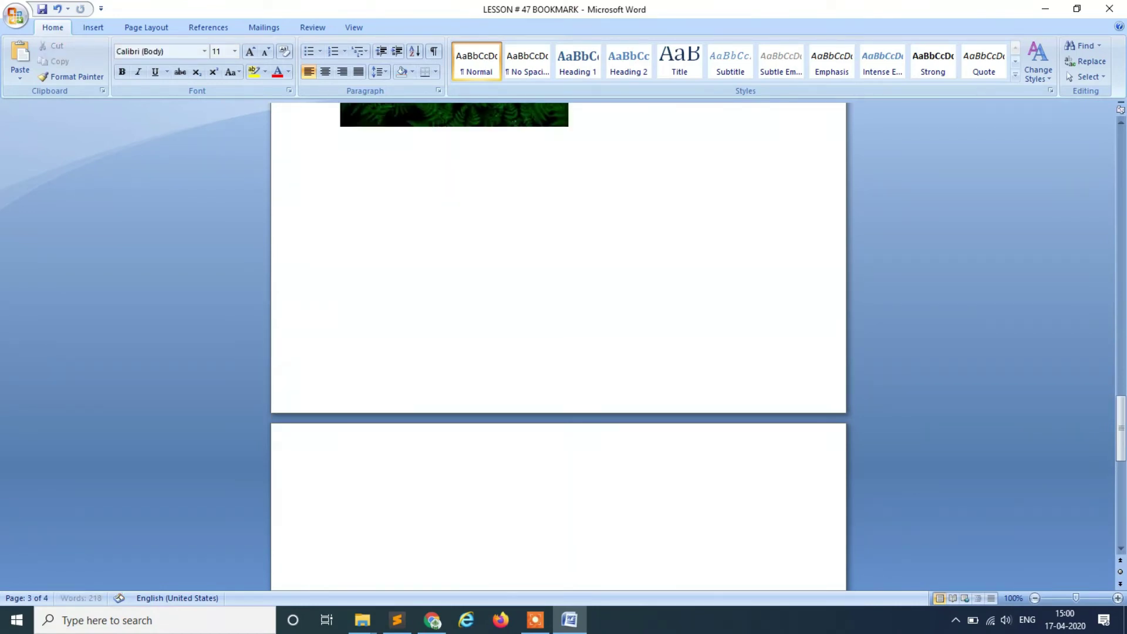
{"action": "key", "text": "ctrl+z"}
{"action": "key", "text": "ctrl+z"}
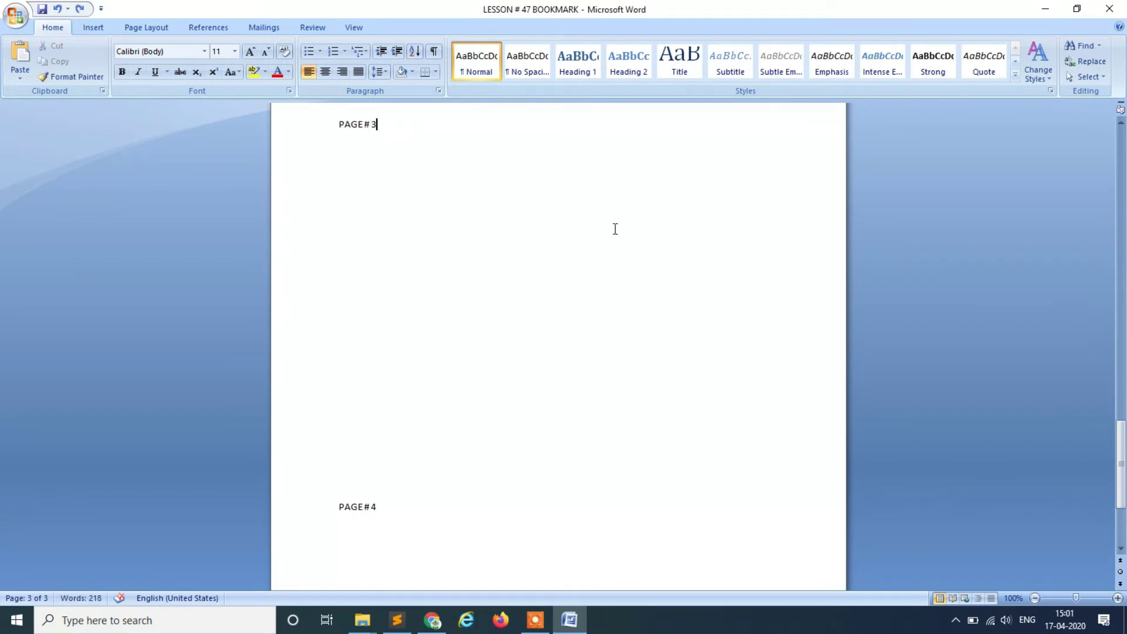
{"action": "key", "text": "Return"}
{"action": "key", "text": "ctrl+v"}
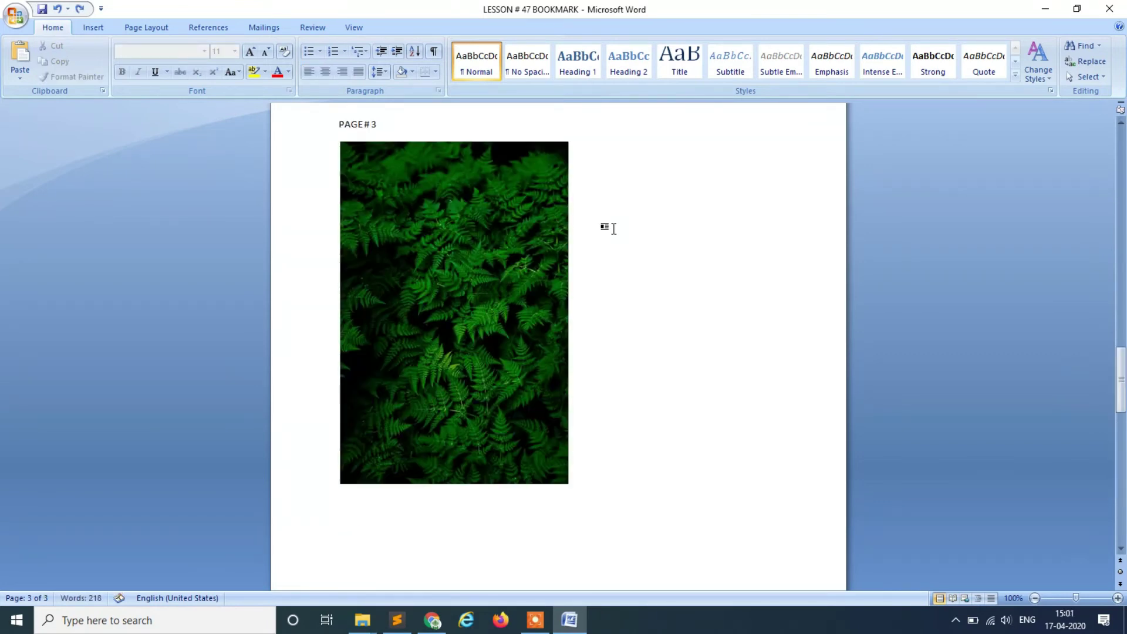
{"action": "scroll", "coordinate": [613, 229], "scroll_direction": "up", "scroll_amount": 10}
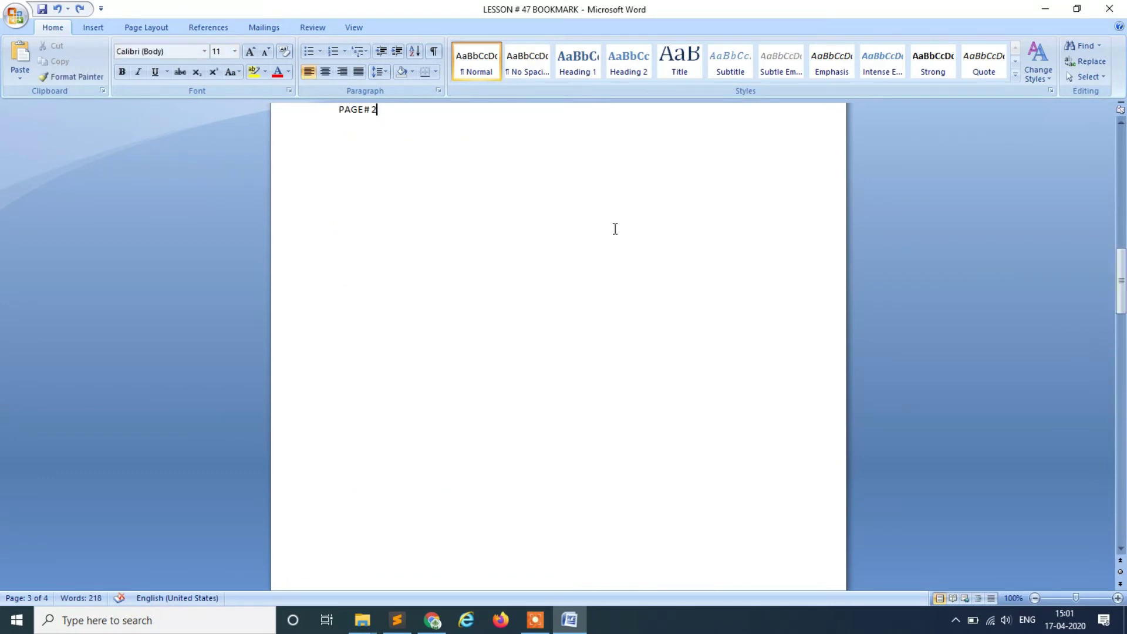
Insert a printer clip art, found by searching PRINTER, on a new line below PAGE#2.
{"action": "scroll", "coordinate": [615, 228], "scroll_direction": "up", "scroll_amount": 1}
{"action": "key", "text": "Return"}
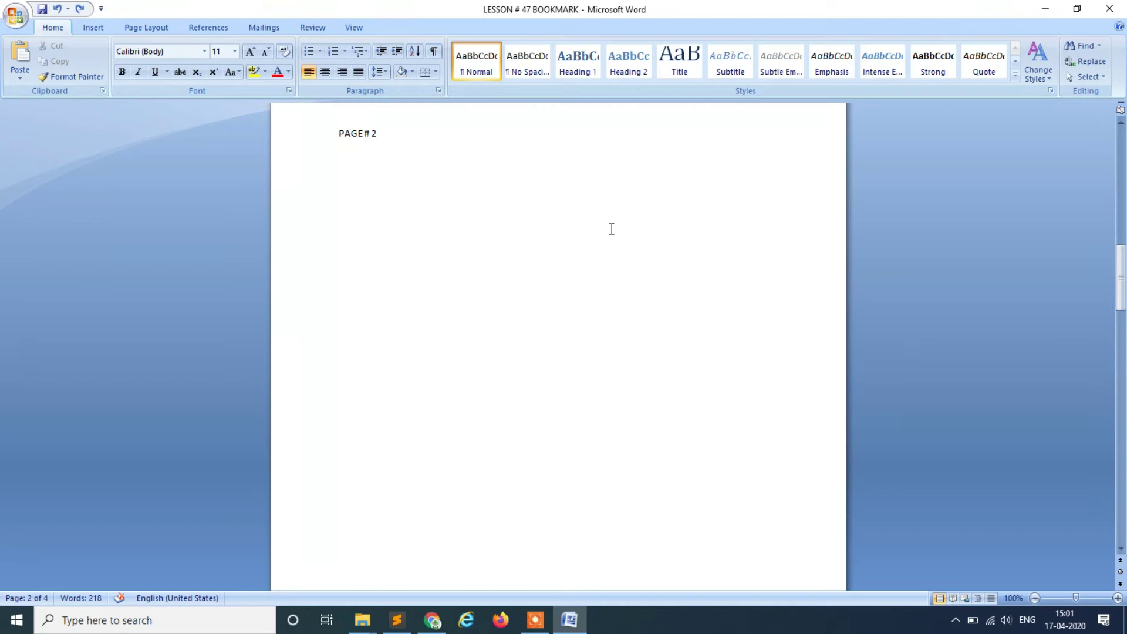
{"action": "left_click", "coordinate": [91, 29]}
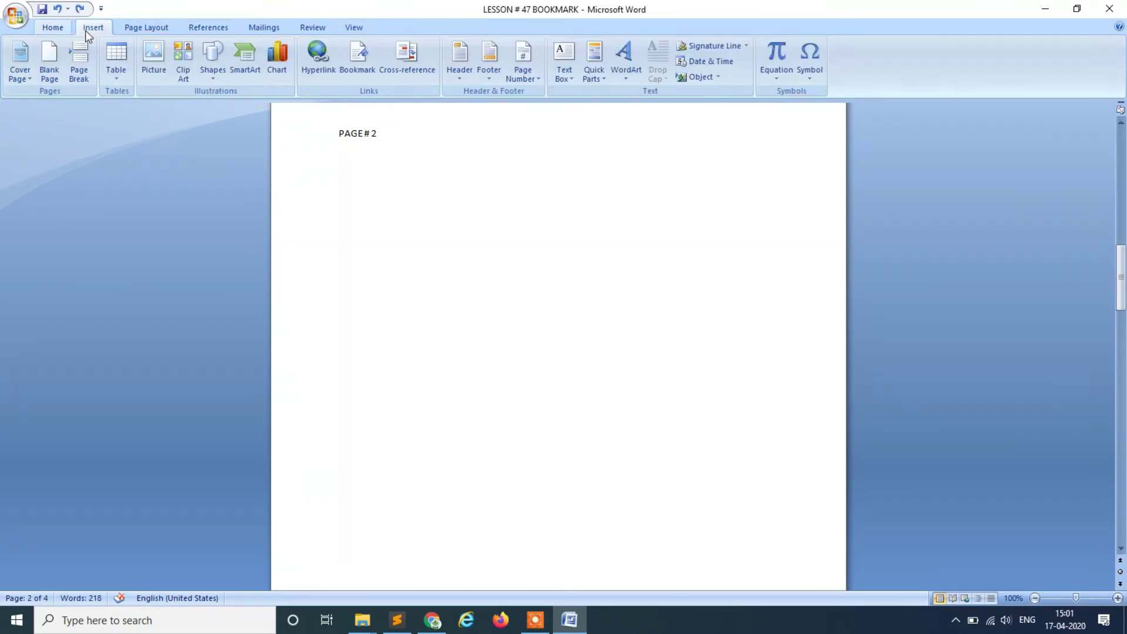
{"action": "left_click", "coordinate": [183, 59]}
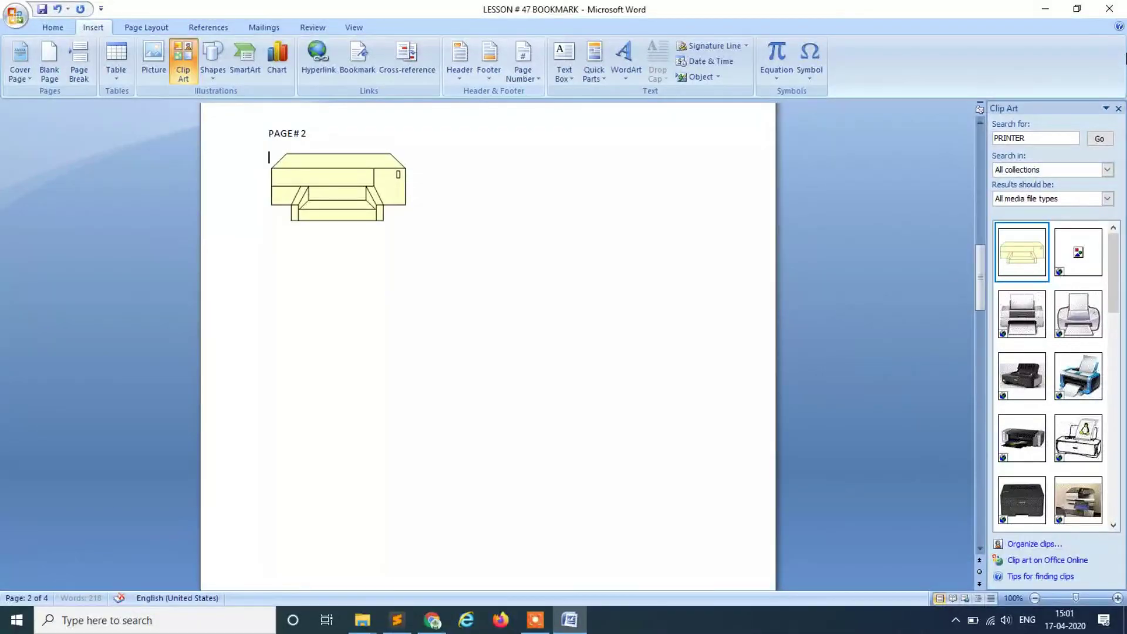
{"action": "mouse_move", "coordinate": [1078, 252]}
{"action": "type", "text": "PRINTER"}
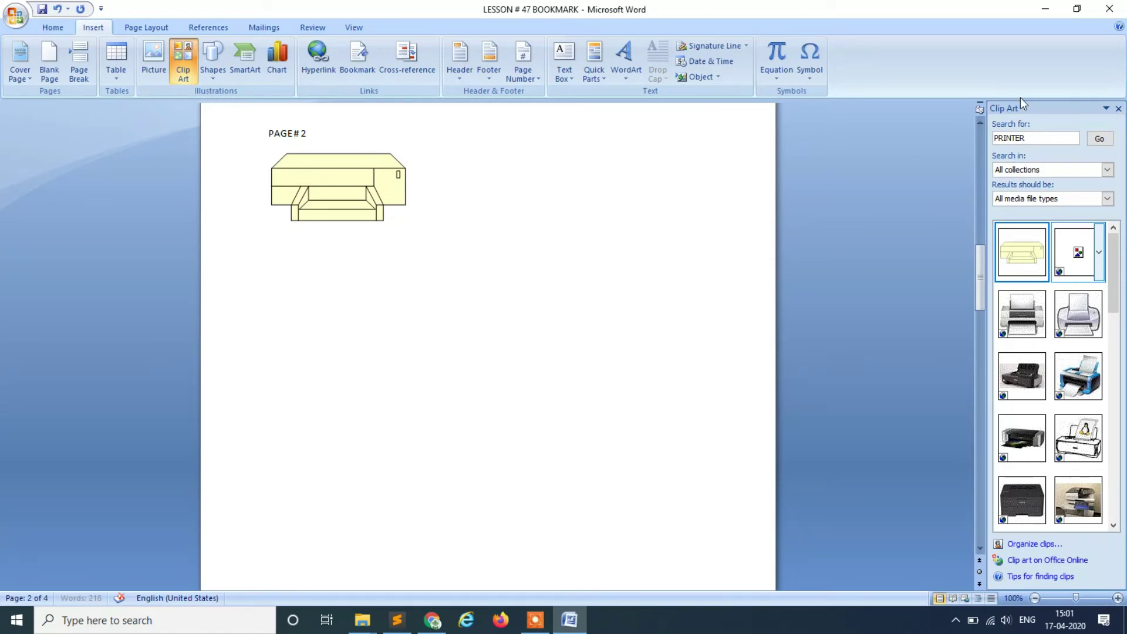
{"action": "left_click", "coordinate": [183, 62]}
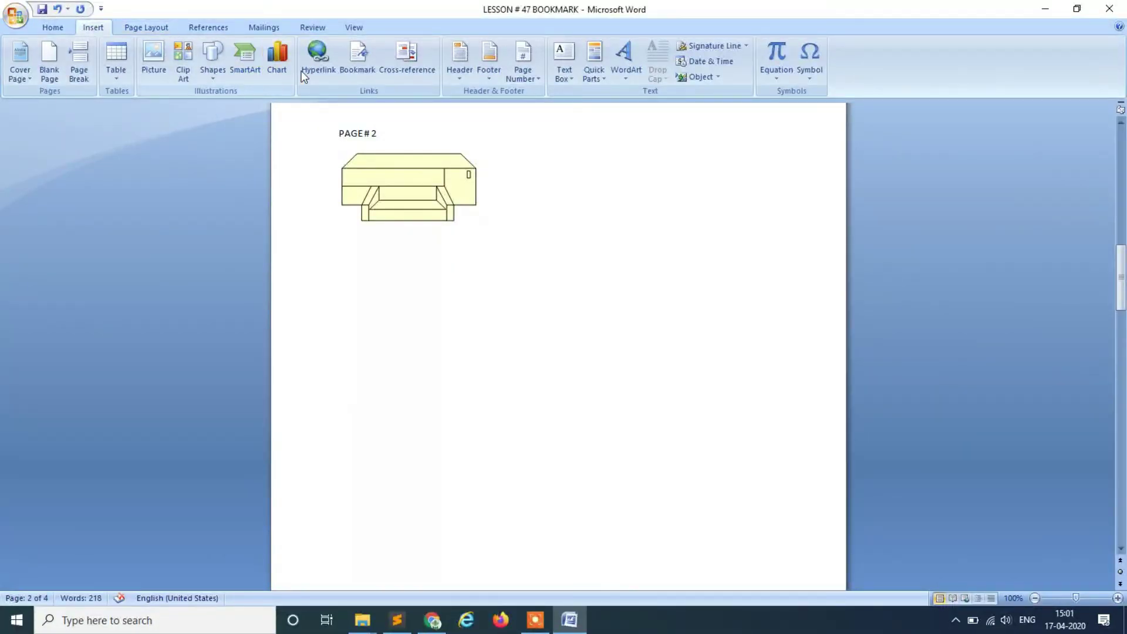
{"action": "left_click", "coordinate": [357, 59]}
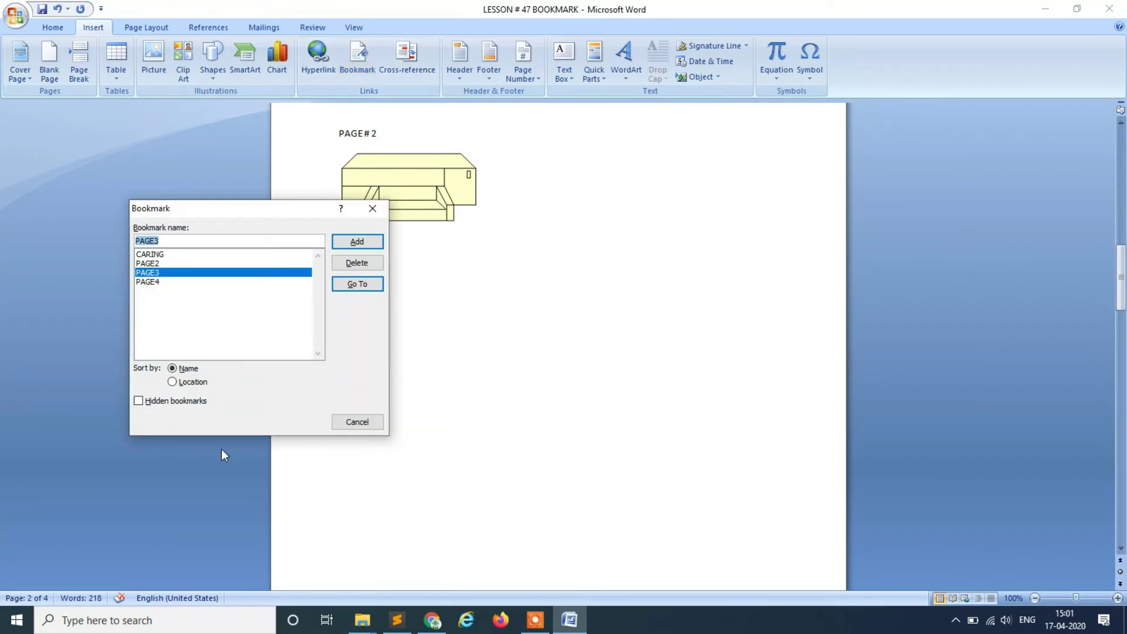
{"action": "left_click", "coordinate": [358, 287]}
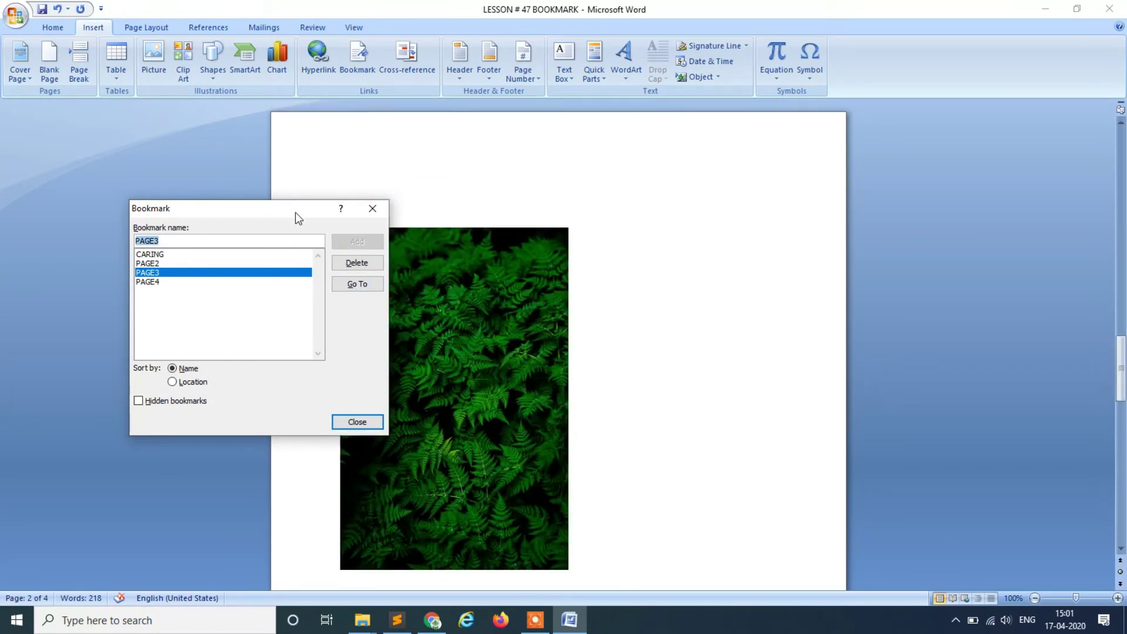
{"action": "left_click_drag", "start_coordinate": [295, 213], "coordinate": [199, 248]}
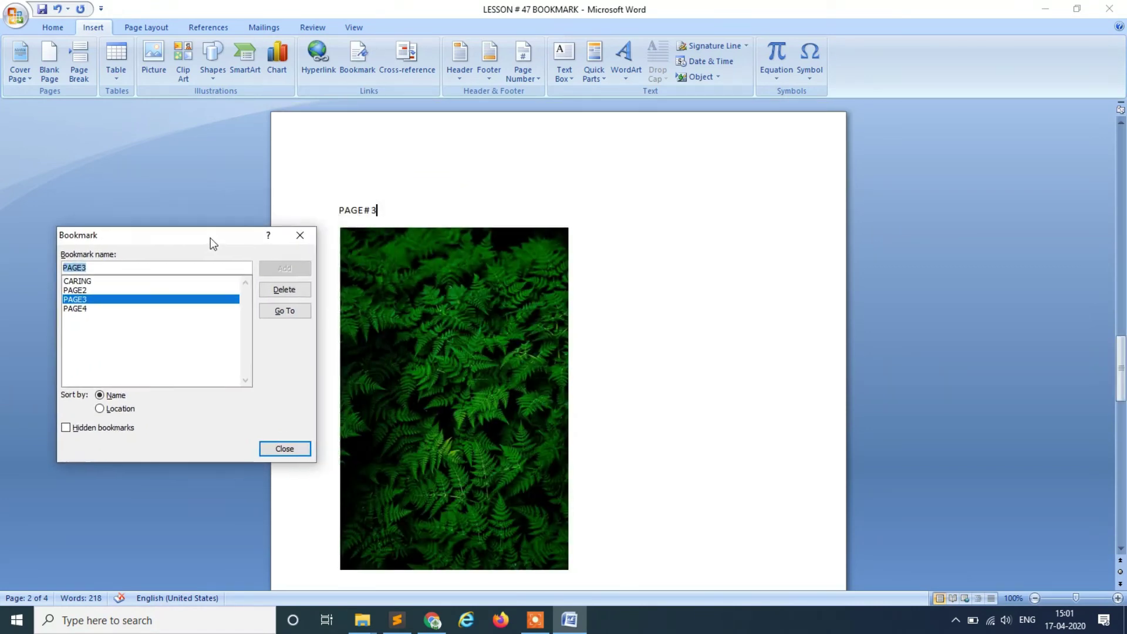
{"action": "left_click", "coordinate": [131, 317]}
{"action": "left_click", "coordinate": [259, 320]}
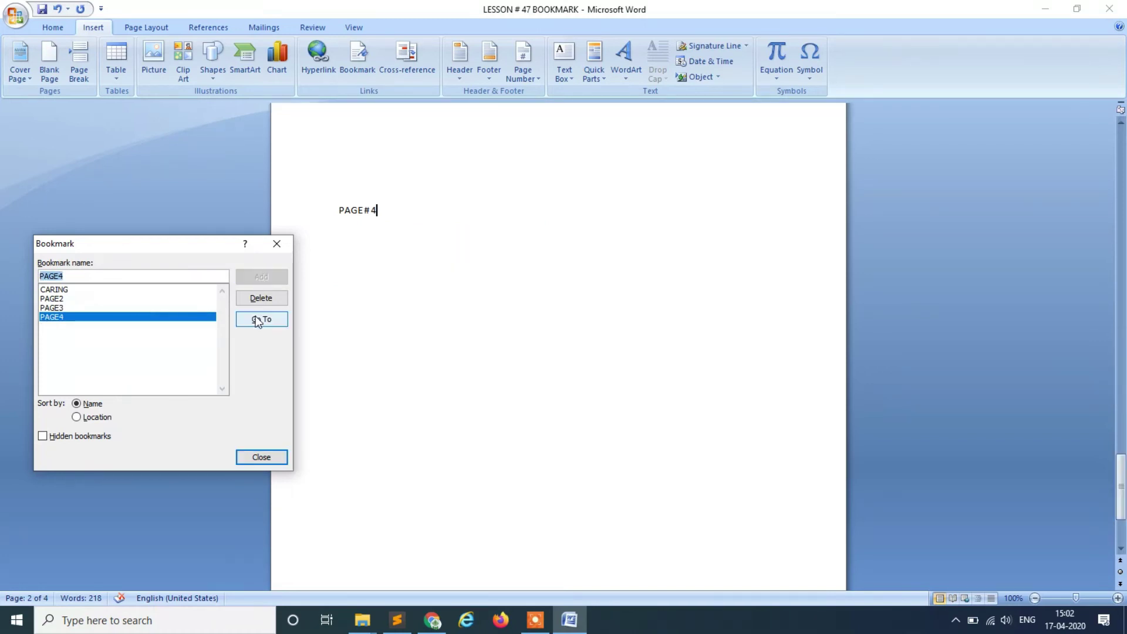
{"action": "left_click", "coordinate": [71, 296]}
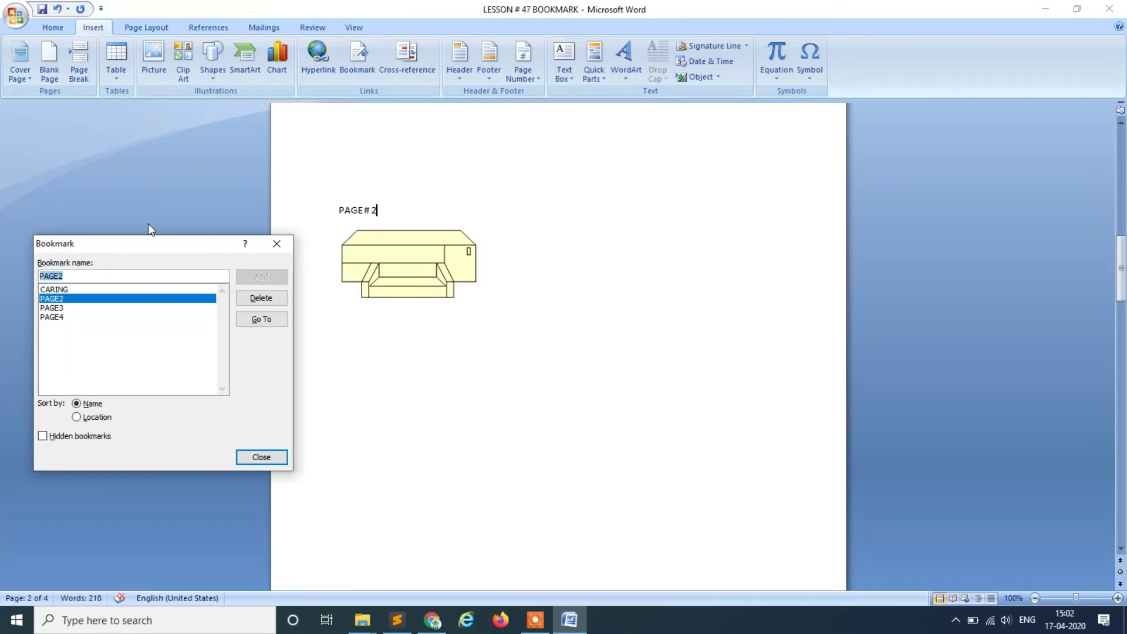
{"action": "left_click", "coordinate": [286, 256]}
Select the word speakers in the second paragraph and bookmark it as SPEAKER.
{"action": "scroll", "coordinate": [372, 315], "scroll_direction": "up", "scroll_amount": 10}
{"action": "scroll", "coordinate": [372, 315], "scroll_direction": "up", "scroll_amount": 8}
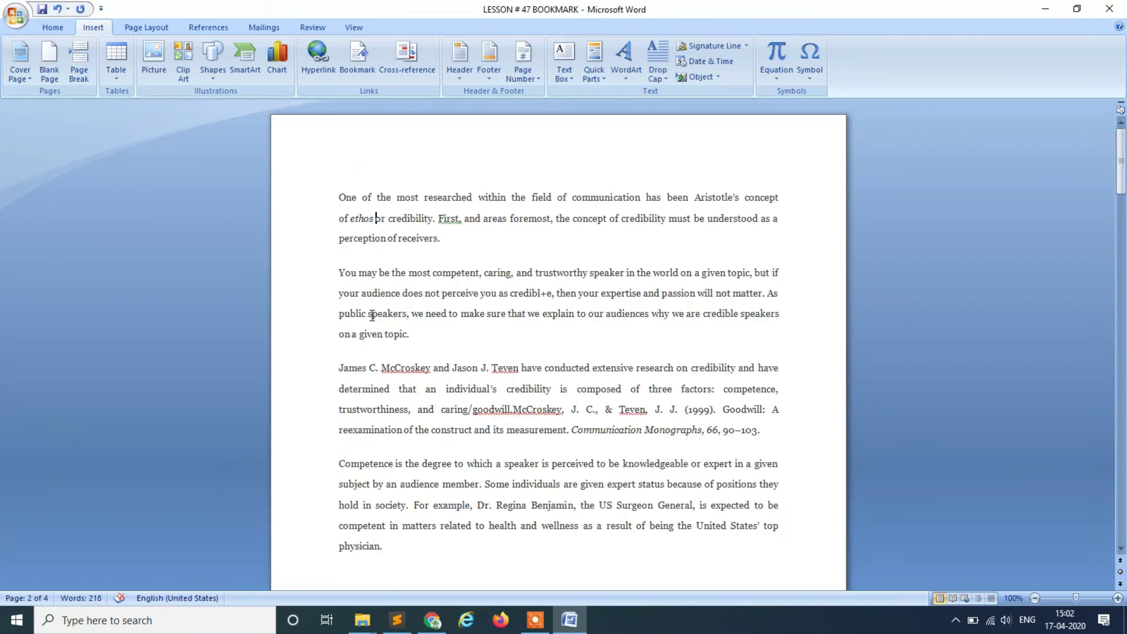
{"action": "key", "text": "Down"}
{"action": "key", "text": "Down"}
{"action": "key", "text": "Down"}
{"action": "key", "text": "Down"}
{"action": "key", "text": "Down"}
{"action": "key", "text": "Up"}
{"action": "key", "text": "Up"}
{"action": "key", "text": "Right"}
{"action": "key", "text": "Right"}
{"action": "key", "text": "Right"}
{"action": "key", "text": "shift+Left"}
{"action": "key", "text": "shift+Left"}
{"action": "key", "text": "shift+Left"}
{"action": "key", "text": "shift+Left"}
{"action": "key", "text": "shift+Left"}
{"action": "key", "text": "shift+Left"}
{"action": "key", "text": "shift+Left"}
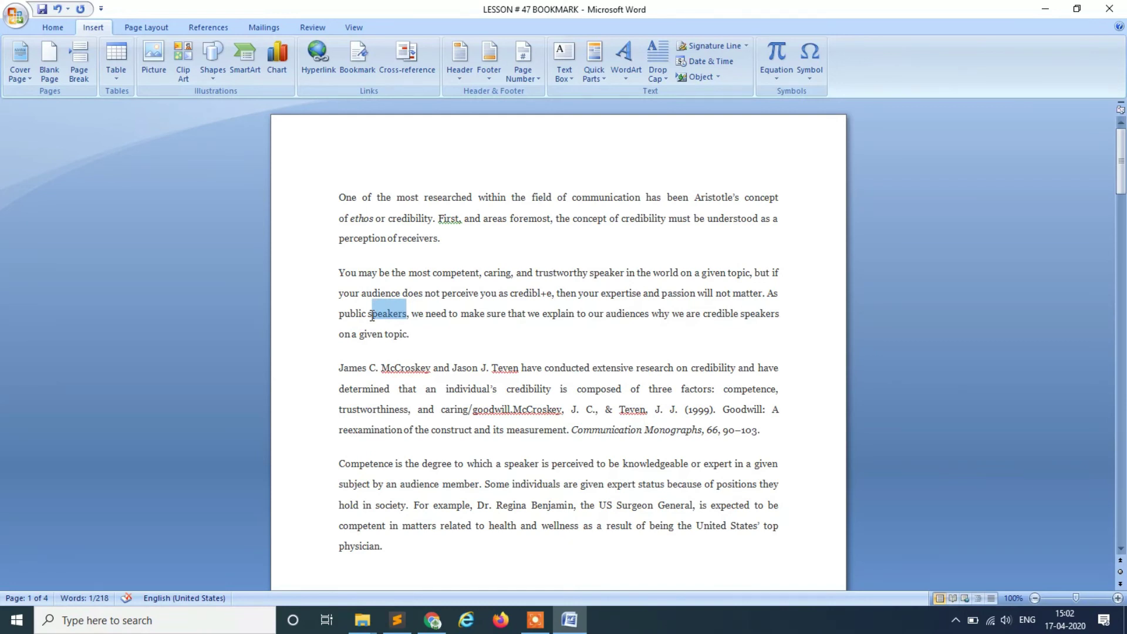
{"action": "key", "text": "shift+Left"}
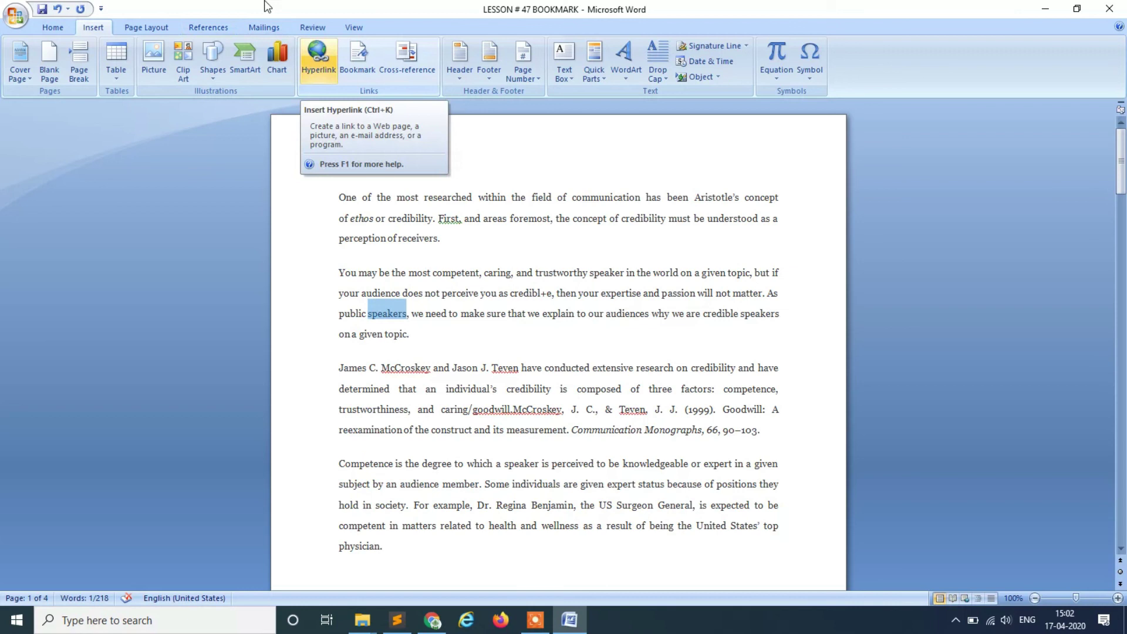
{"action": "left_click", "coordinate": [357, 57]}
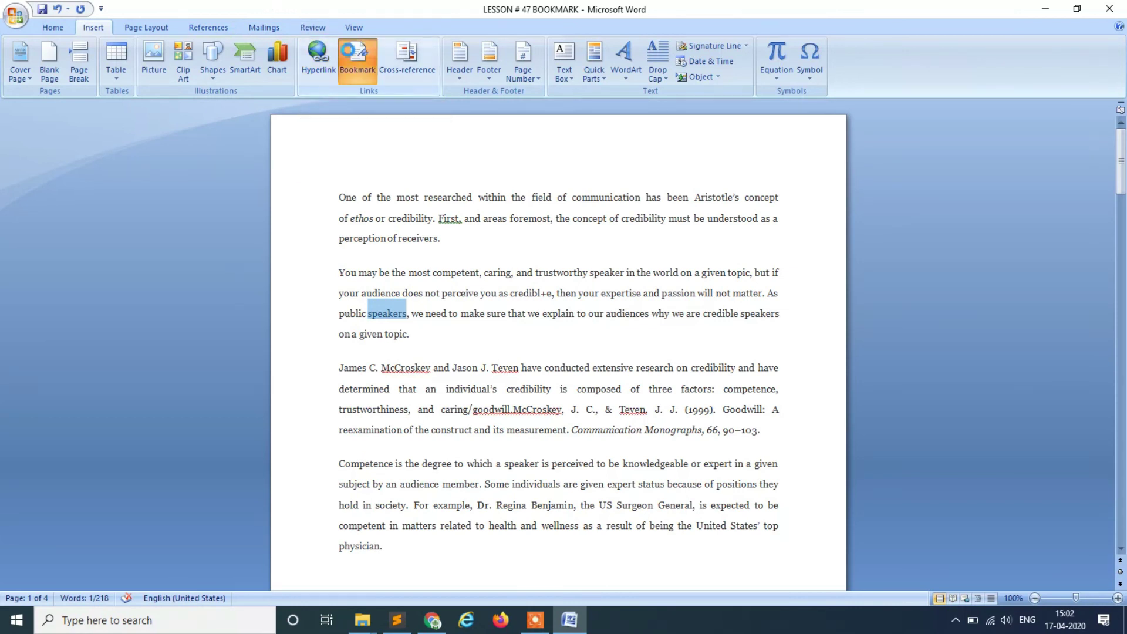
{"action": "type", "text": "SPE"}
{"action": "type", "text": "KERS"}
{"action": "key", "text": "Return"}
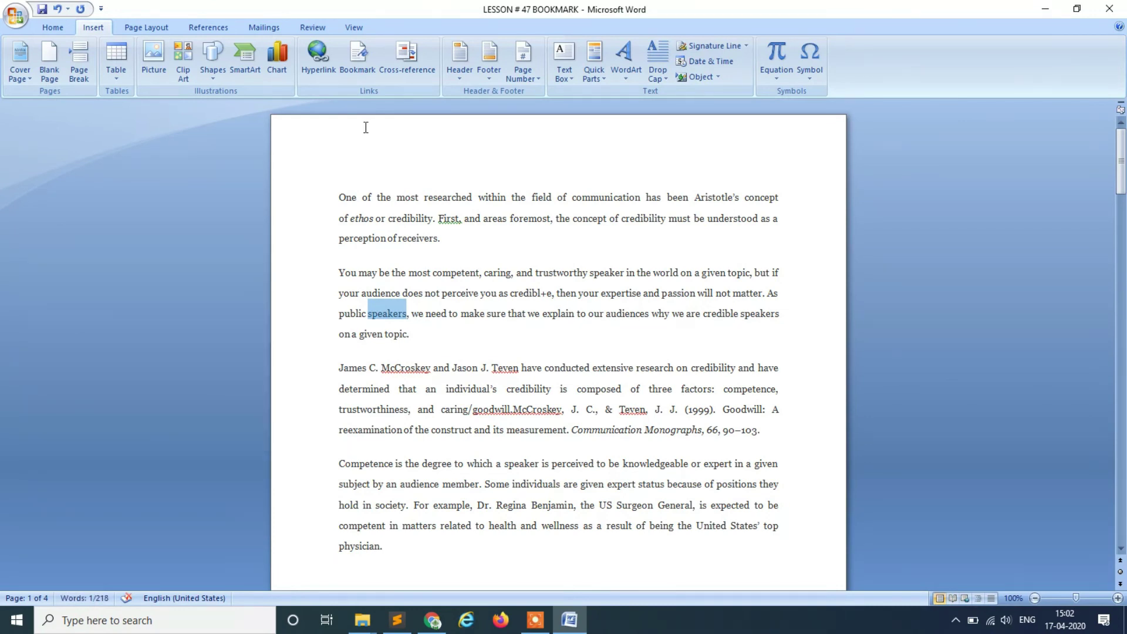
Page away, then jump back to the SPEAKER bookmark.
{"action": "key", "text": "Page_Down"}
{"action": "key", "text": "Page_Down"}
{"action": "key", "text": "Page_Down"}
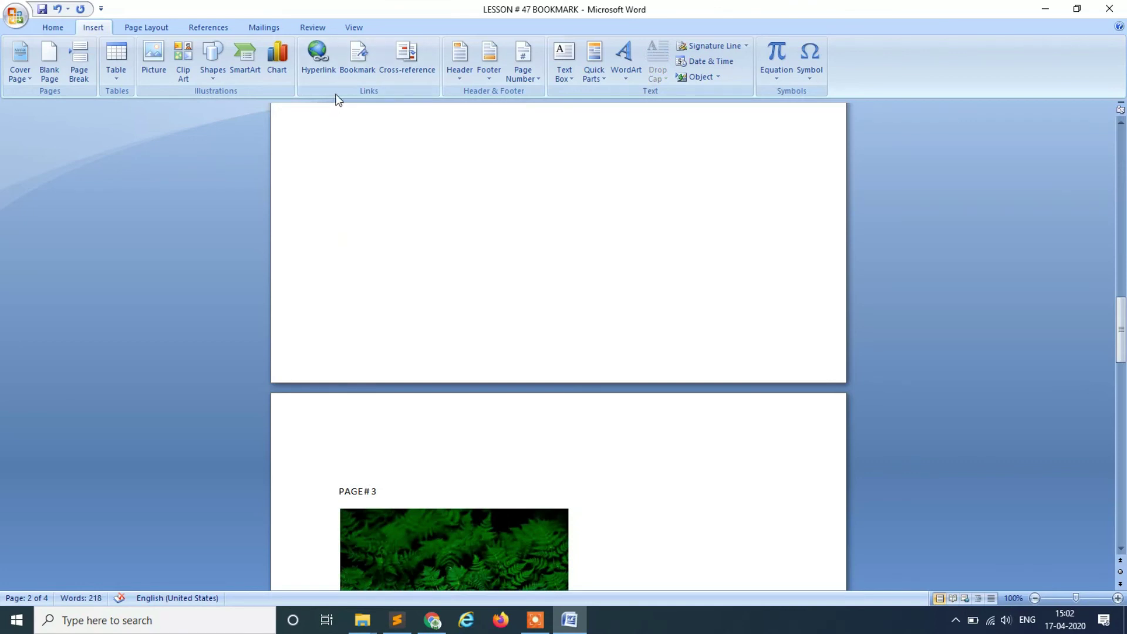
{"action": "left_click", "coordinate": [344, 70]}
{"action": "key", "text": "alt+g"}
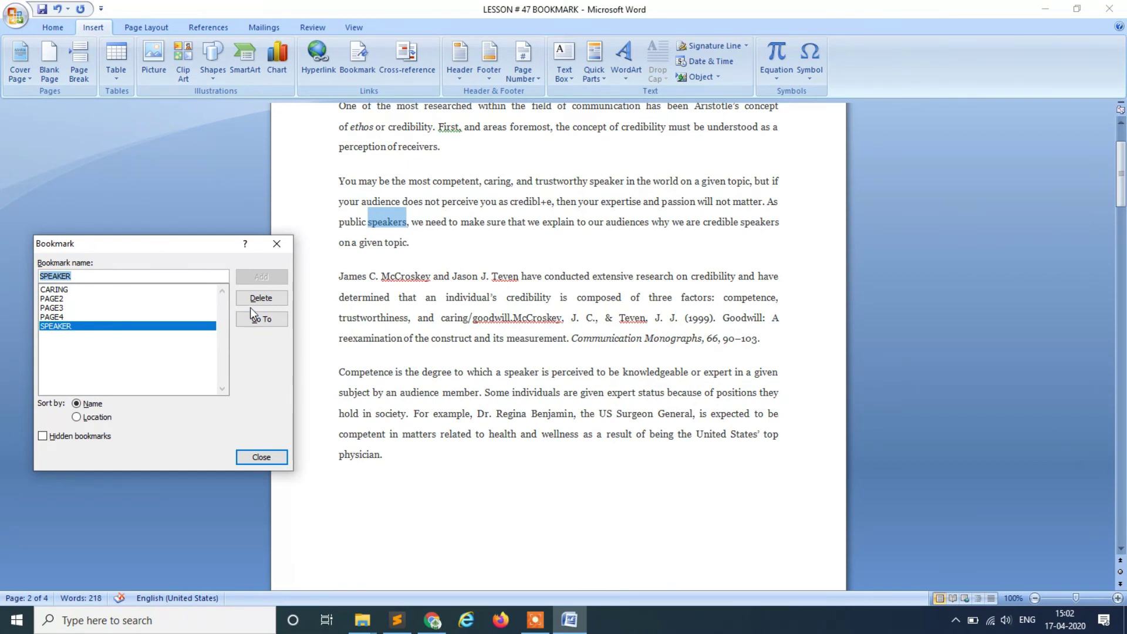
In the Bookmark dialog, delete SPEAKER, CARING, PAGE4 and PAGE3 one after another.
{"action": "left_click", "coordinate": [268, 305]}
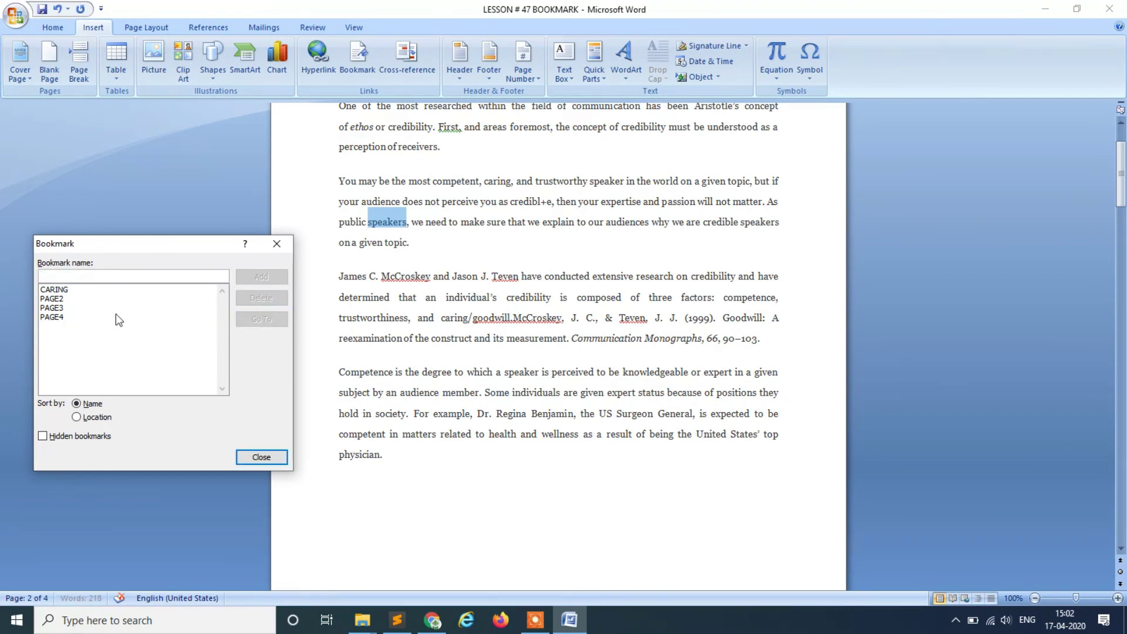
{"action": "left_click", "coordinate": [73, 276]}
{"action": "left_click", "coordinate": [82, 290]}
{"action": "left_click", "coordinate": [263, 300]}
{"action": "type", "text": "H"}
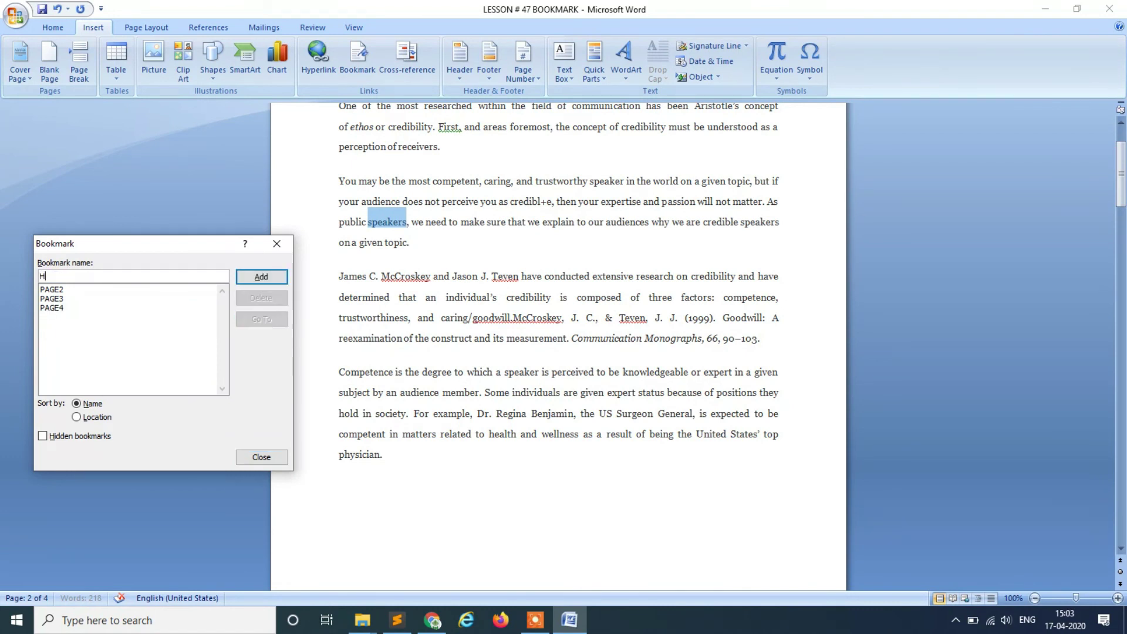
{"action": "left_click", "coordinate": [51, 309]}
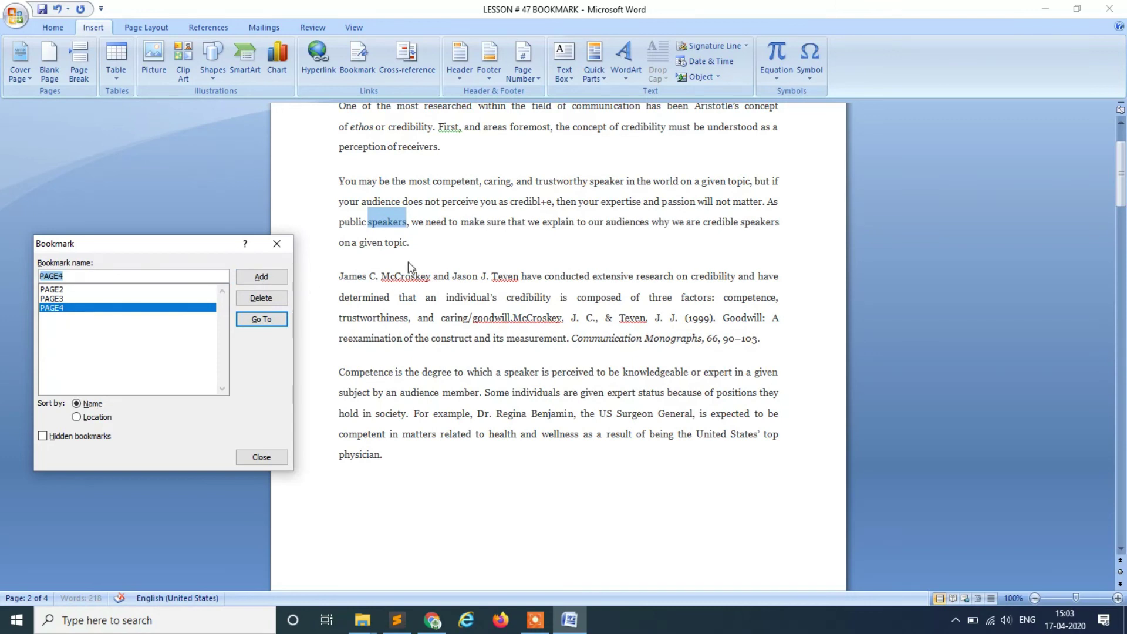
{"action": "left_click", "coordinate": [259, 298]}
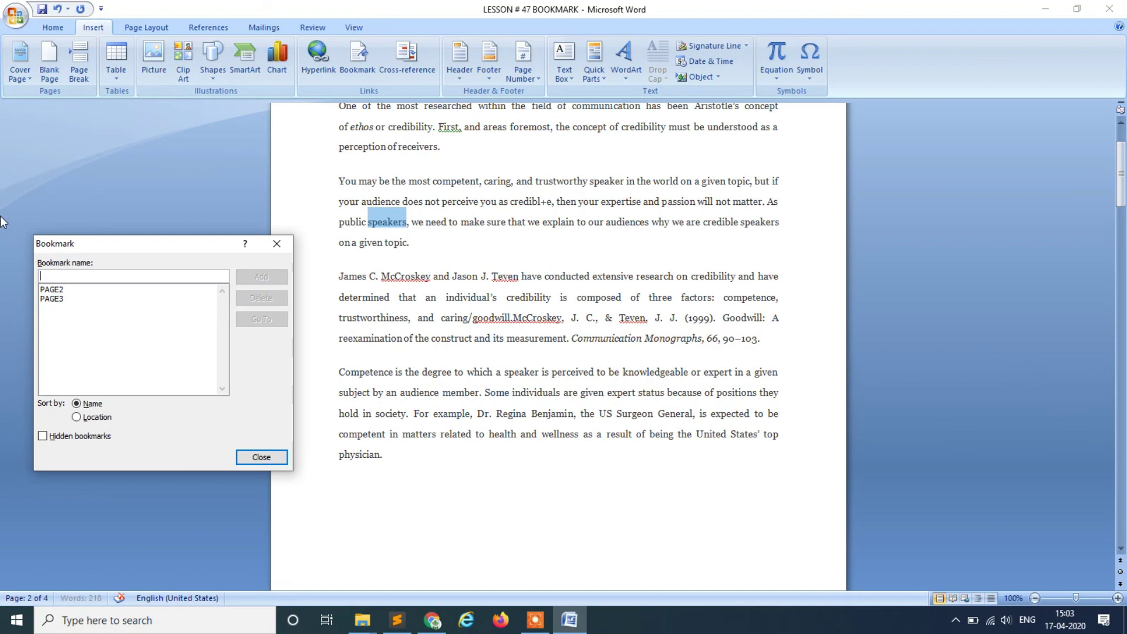
{"action": "left_click", "coordinate": [56, 299]}
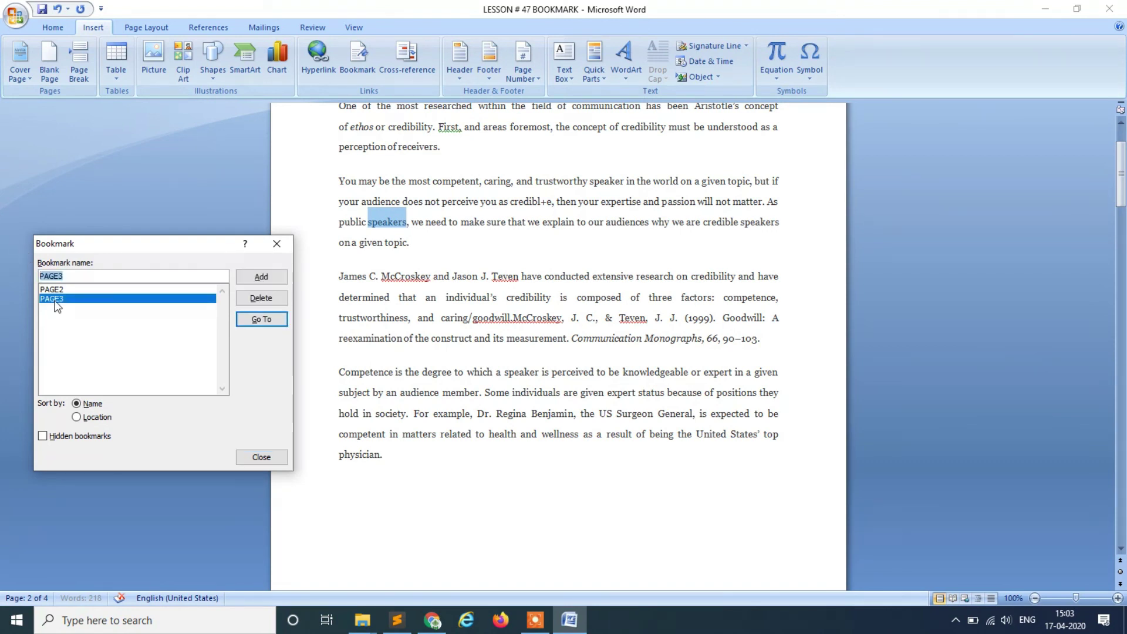
{"action": "left_click", "coordinate": [261, 297]}
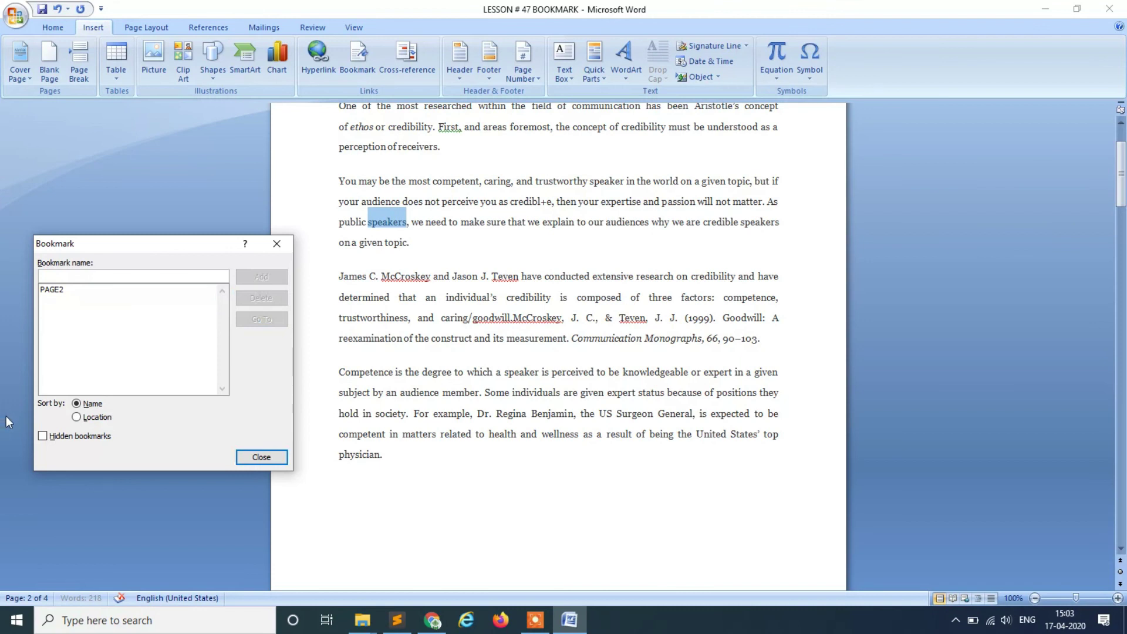
{"action": "left_click", "coordinate": [62, 277]}
Go to the PAGE2 bookmark, bringing up the PAGE# 2 page with its printer drawing.
{"action": "left_click", "coordinate": [73, 289]}
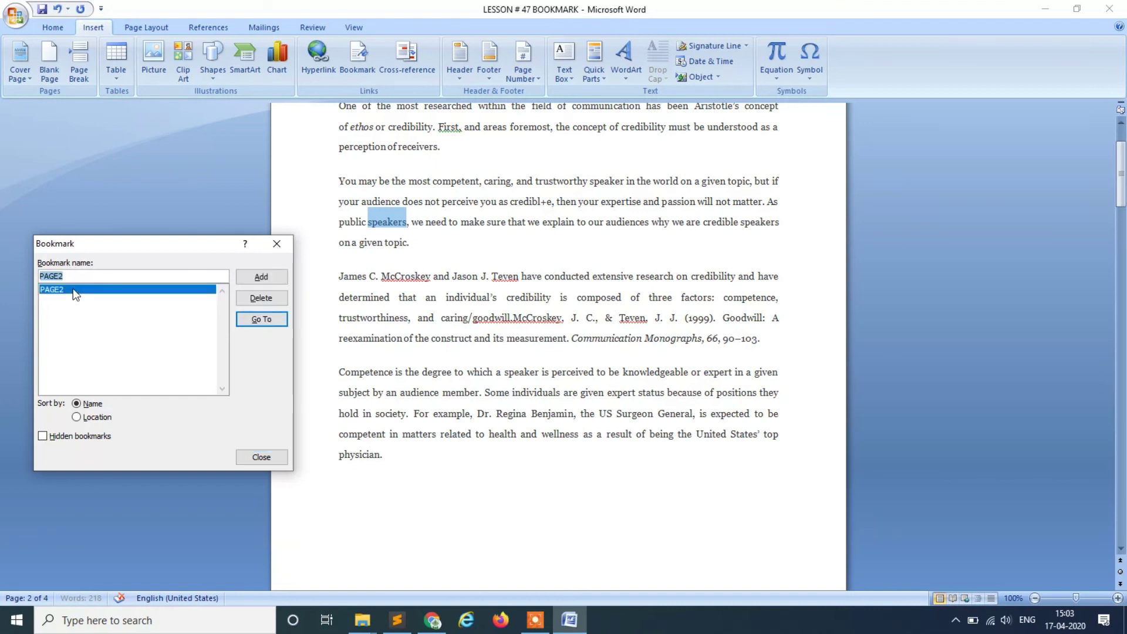
{"action": "left_click", "coordinate": [261, 319]}
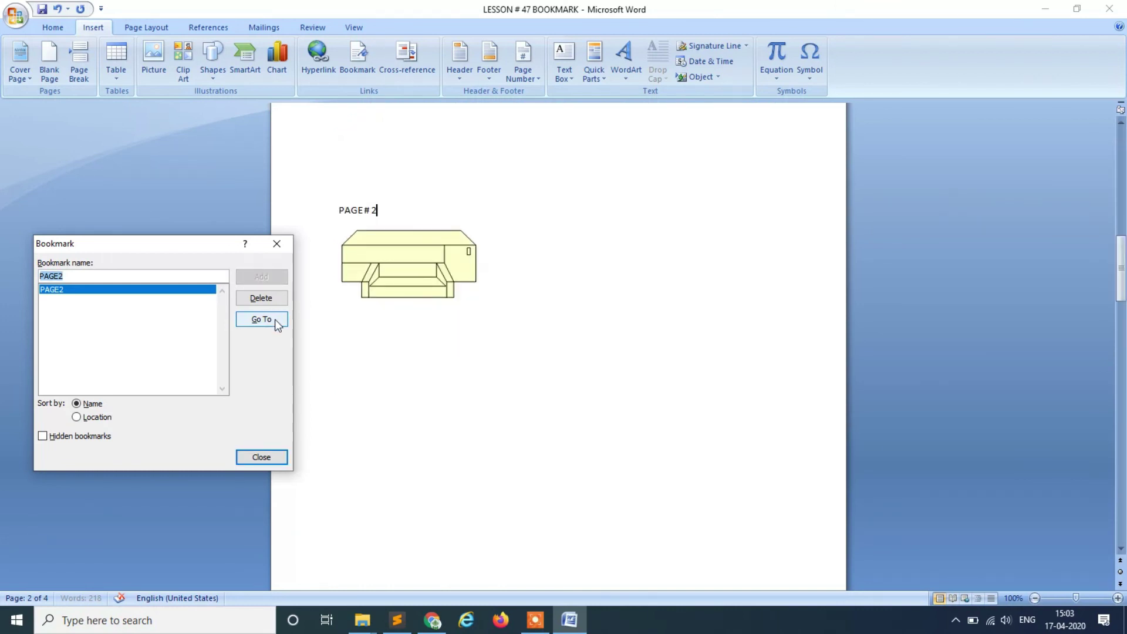